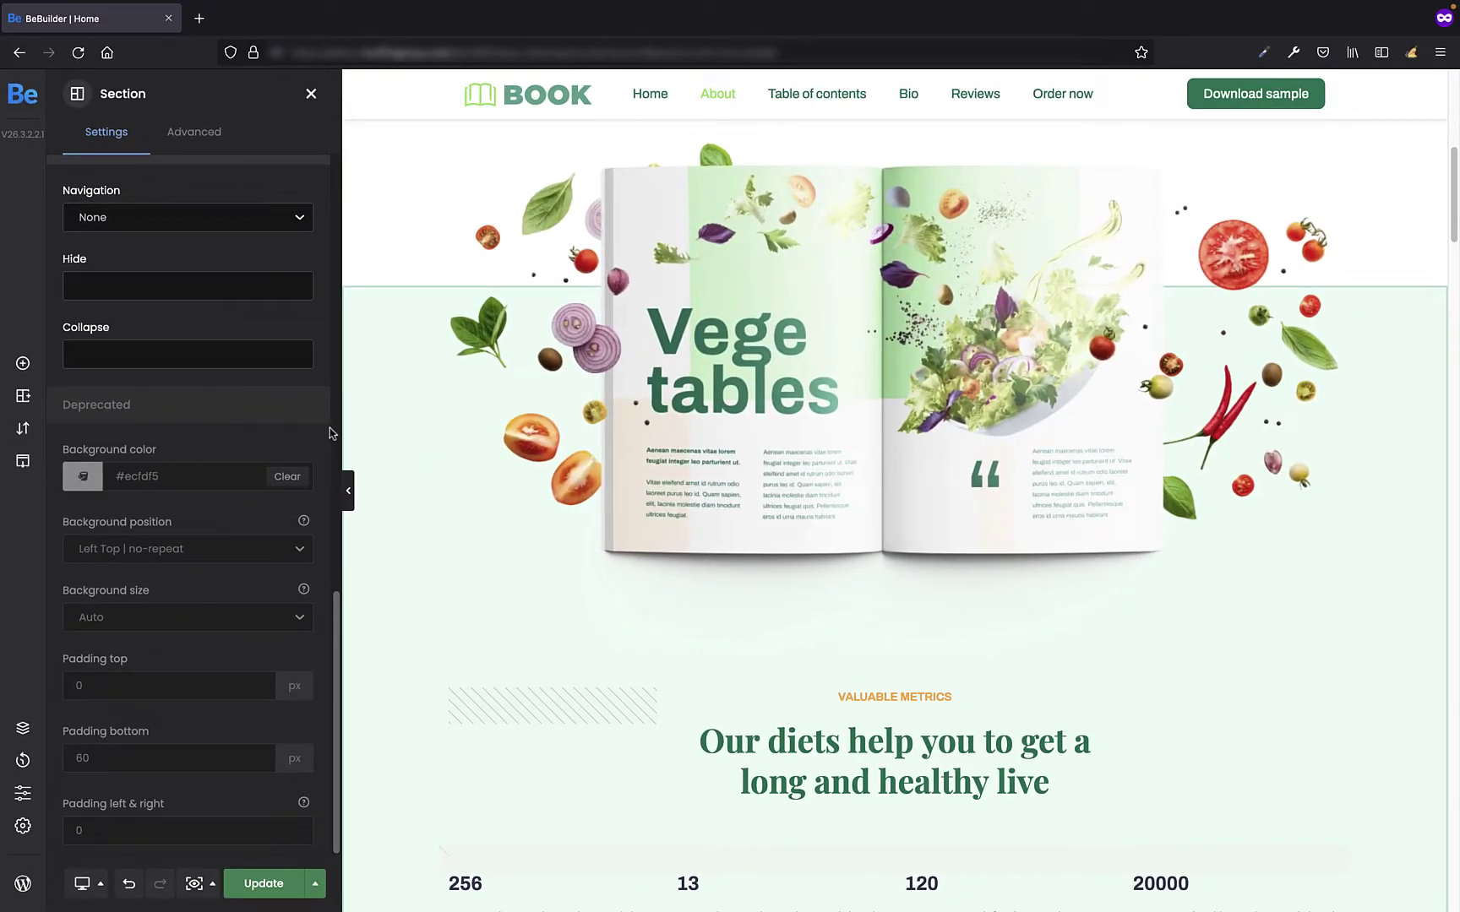
{"action": "left_click", "coordinate": [321, 469]}
Step: Copy #ecfdf5 from the deprecated Background color and paste it into the Advanced background Color
{"action": "left_click", "coordinate": [206, 477]}
{"action": "key", "text": "ctrl+c"}
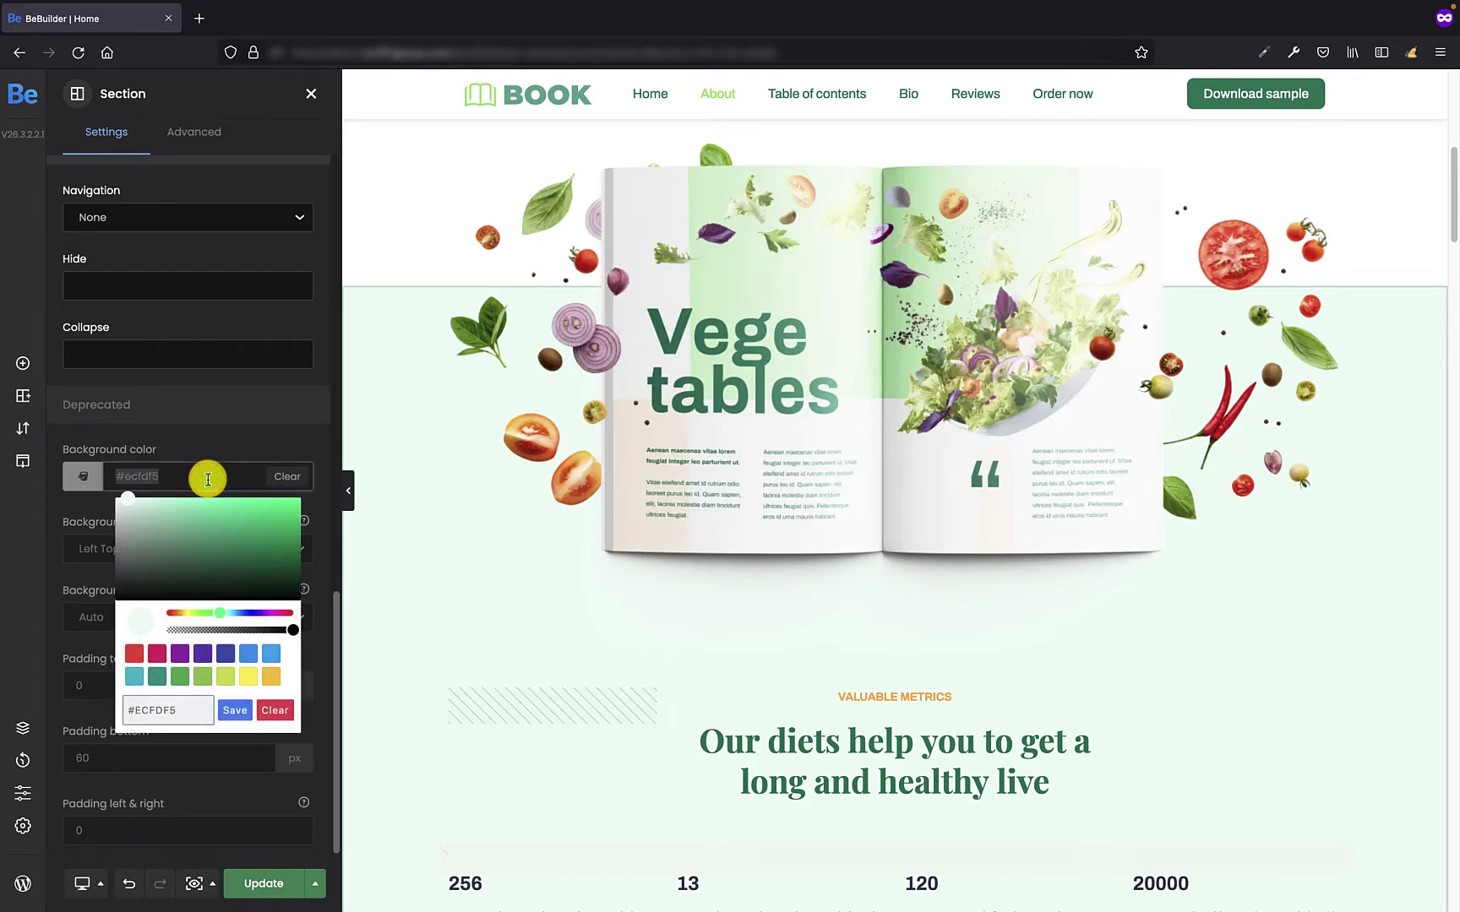
{"action": "left_click", "coordinate": [214, 437]}
{"action": "left_click", "coordinate": [194, 135]}
{"action": "left_click", "coordinate": [150, 310]}
{"action": "key", "text": "ctrl+v"}
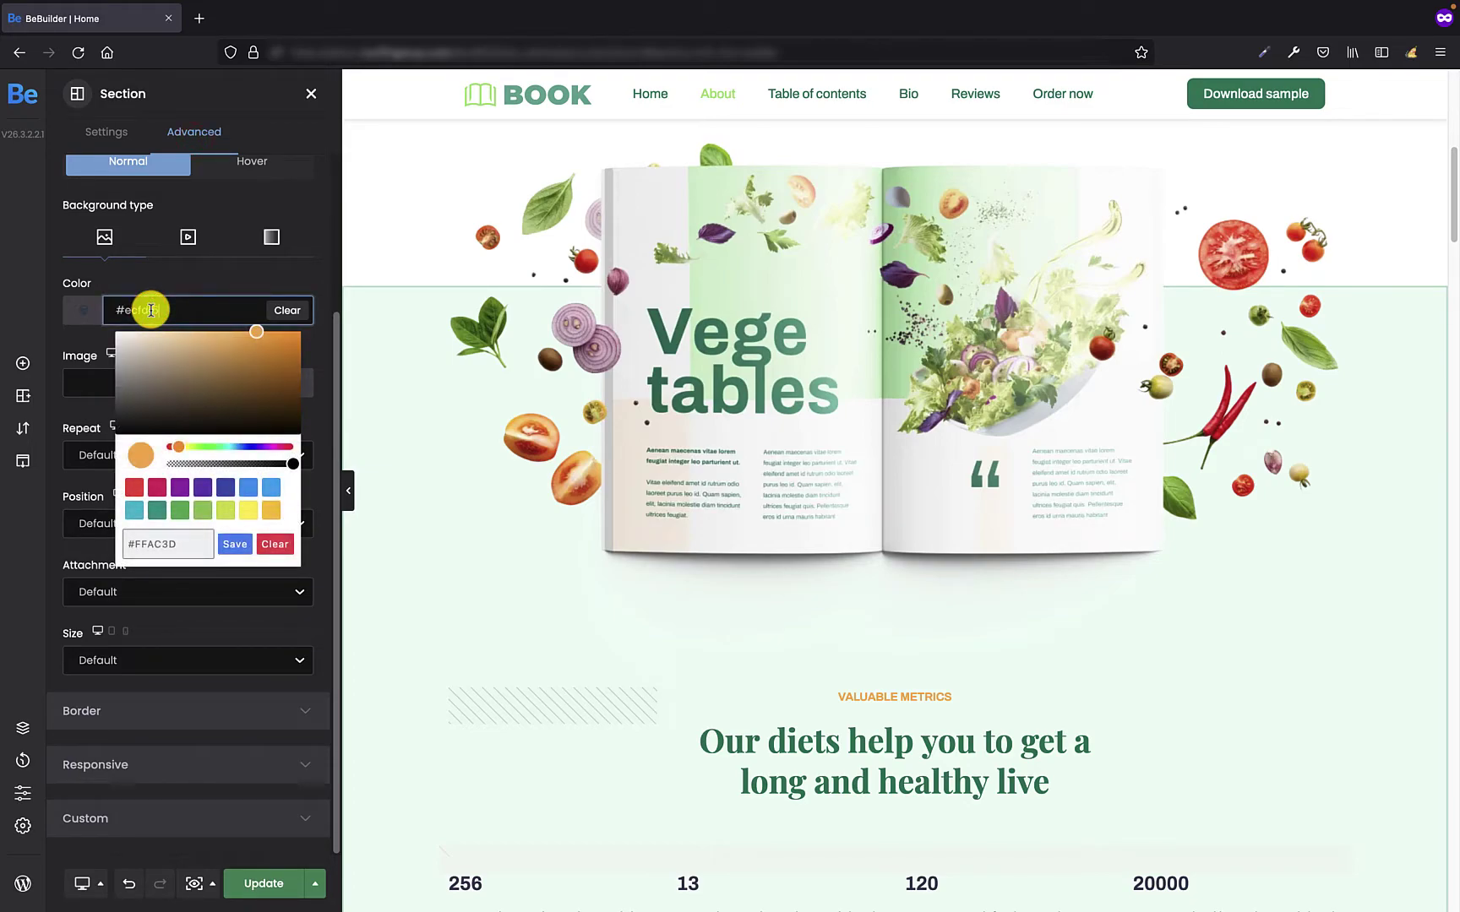
{"action": "left_click", "coordinate": [186, 274]}
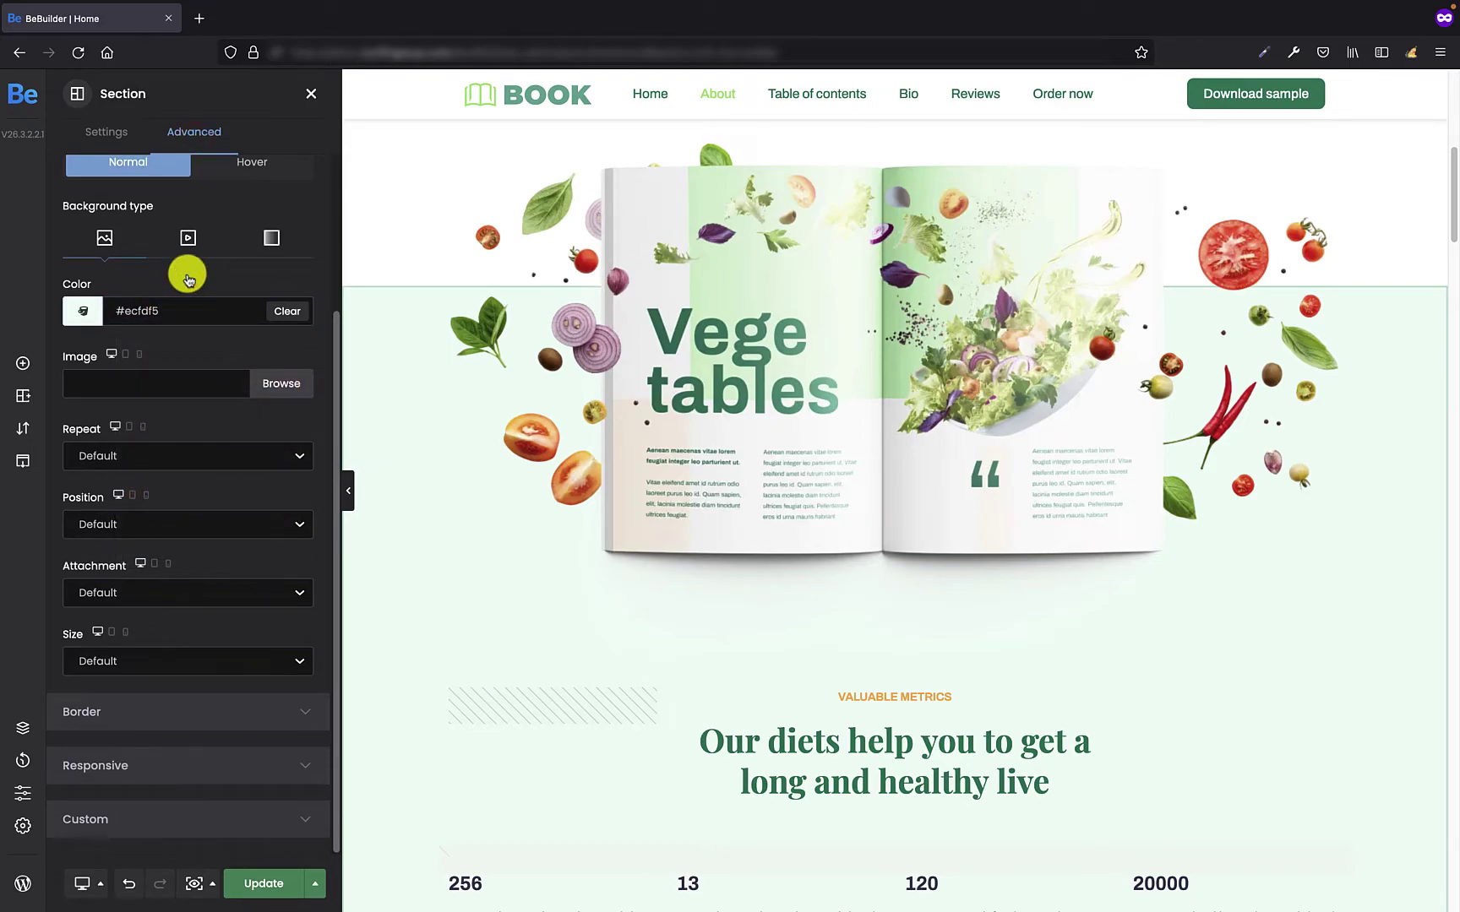
{"action": "left_click", "coordinate": [108, 133]}
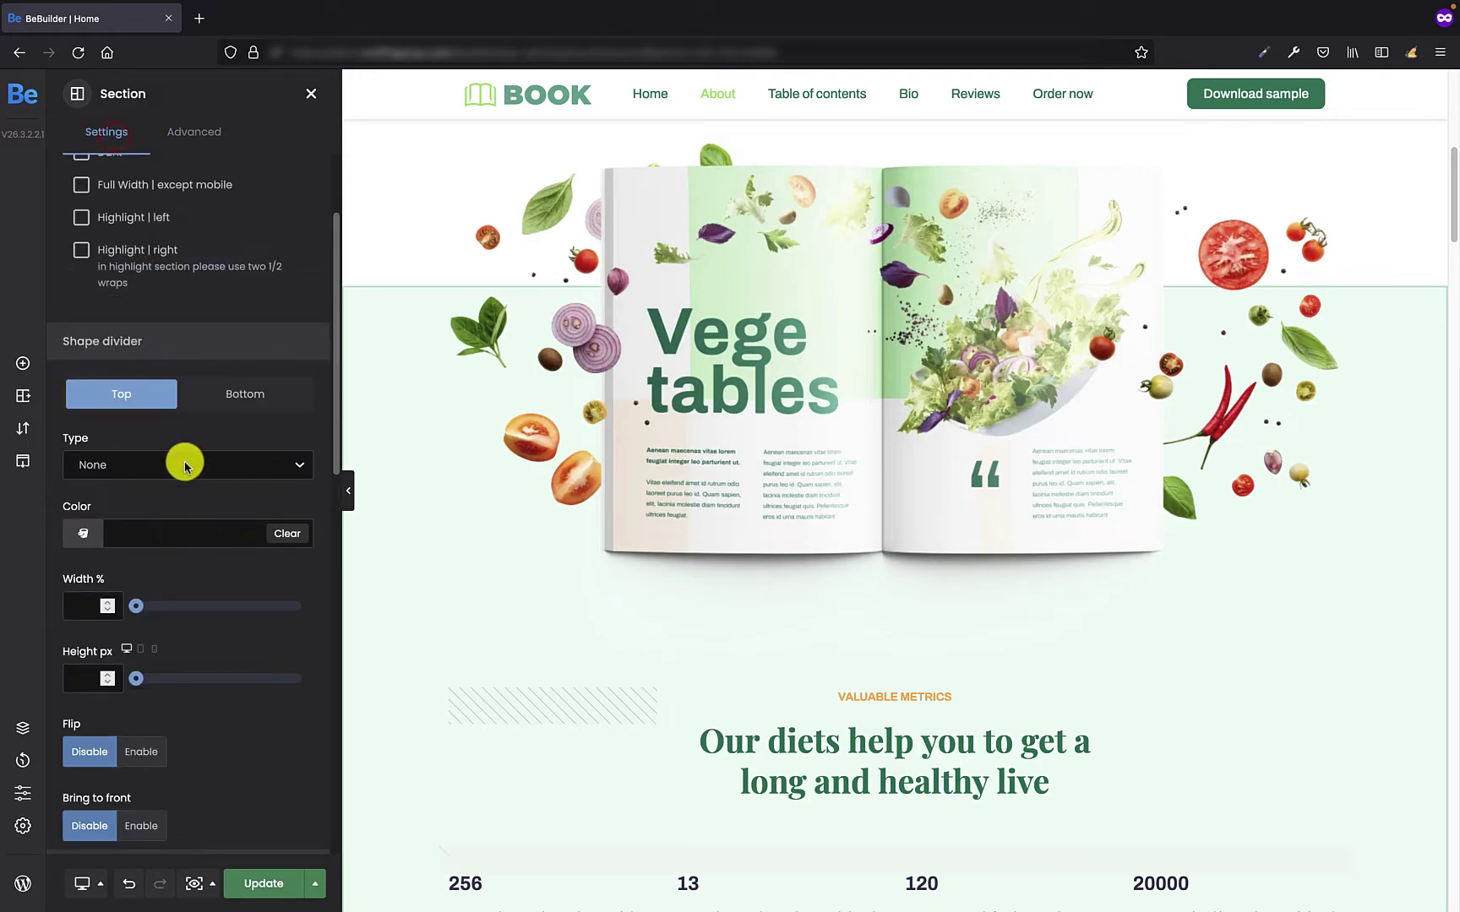
{"action": "scroll", "coordinate": [190, 481], "scroll_direction": "down", "scroll_amount": 5}
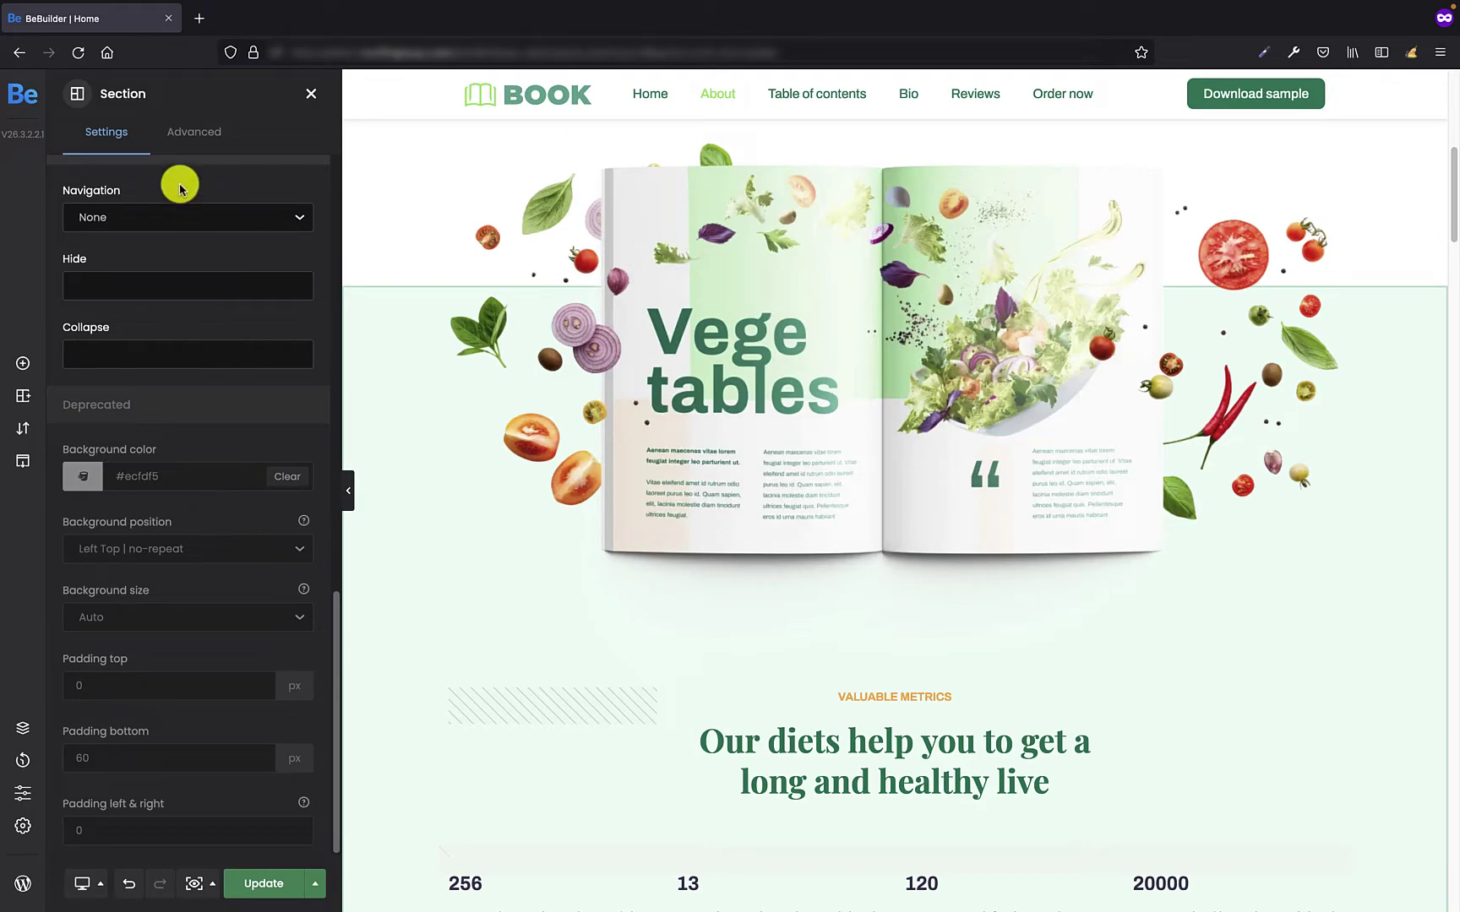
{"action": "left_click", "coordinate": [176, 135]}
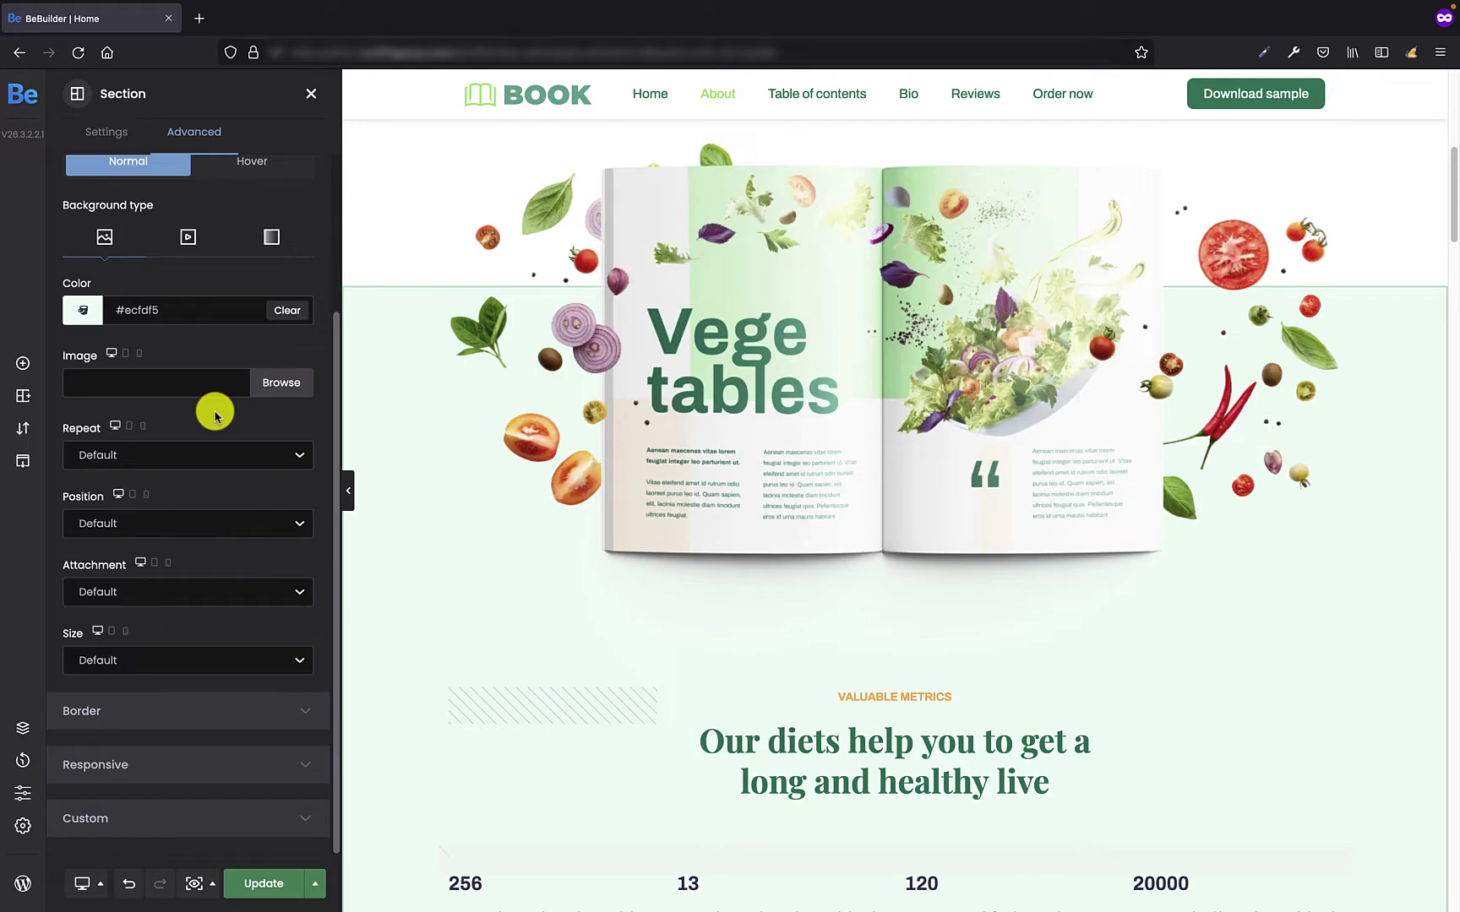
Step: Set the advanced background Repeat to No repeat and Position to Top Left
{"action": "left_click", "coordinate": [205, 453]}
{"action": "left_click", "coordinate": [179, 486]}
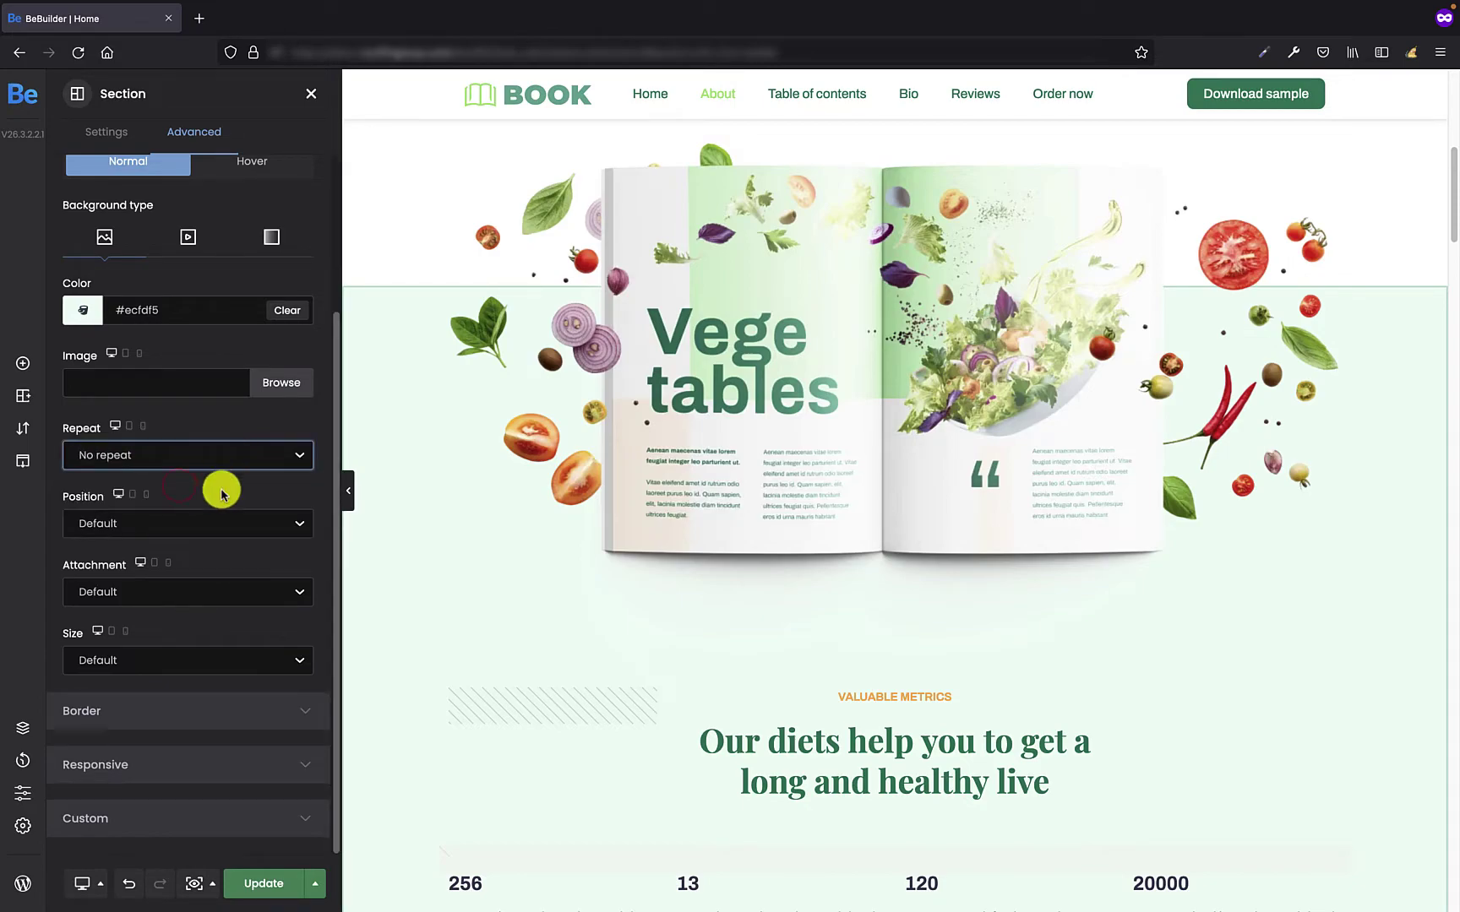
{"action": "left_click", "coordinate": [190, 525]}
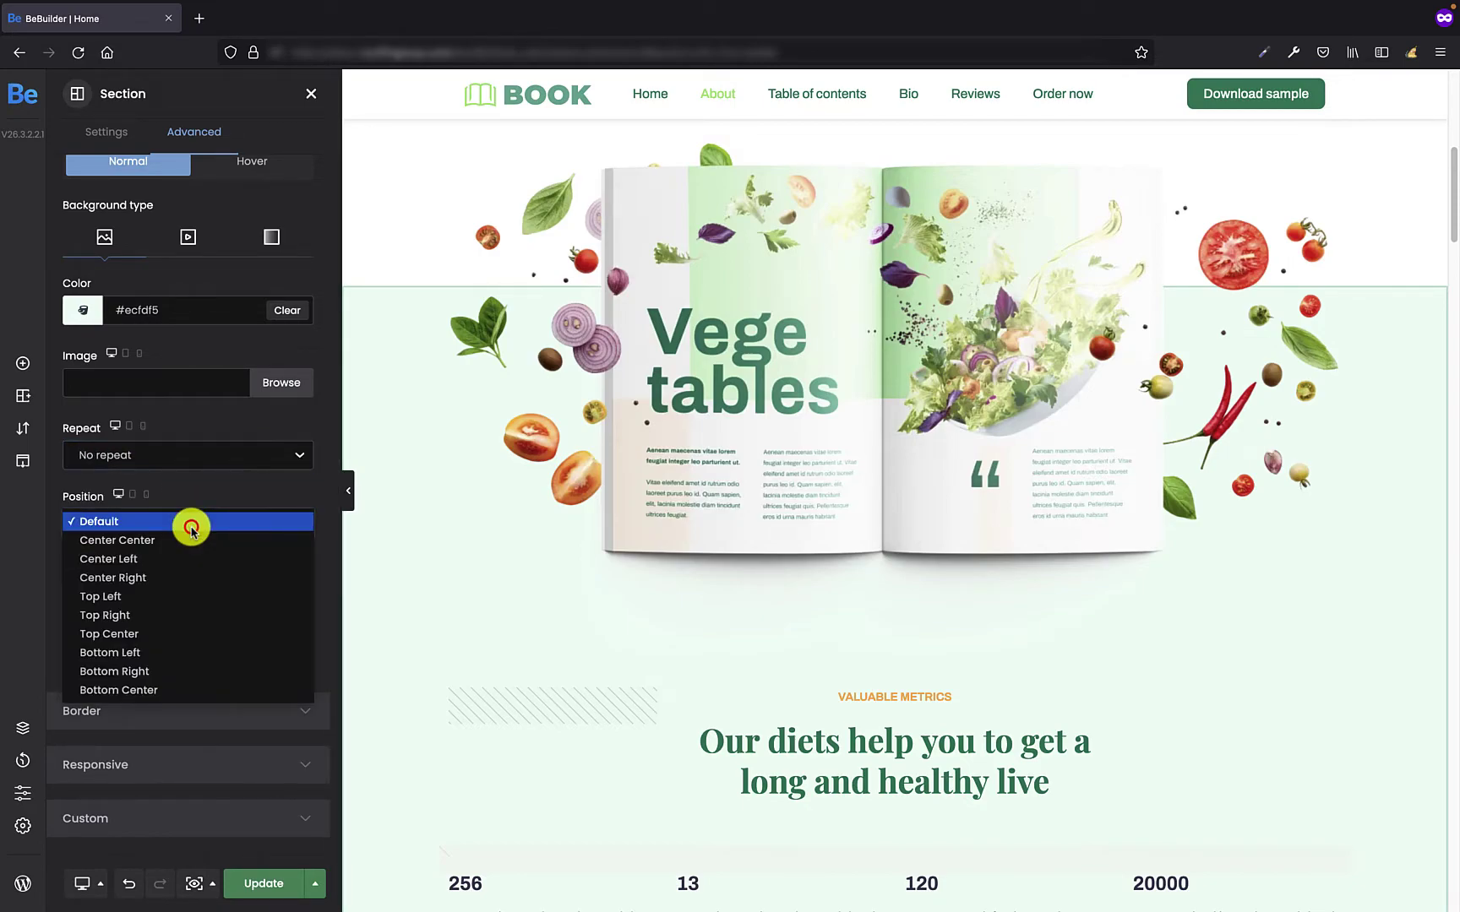
{"action": "left_click", "coordinate": [170, 601]}
{"action": "left_click", "coordinate": [247, 480]}
Step: After checking the deprecated values, set the advanced background Size to Auto
{"action": "left_click", "coordinate": [105, 144]}
{"action": "scroll", "coordinate": [169, 456], "scroll_direction": "down", "scroll_amount": 10}
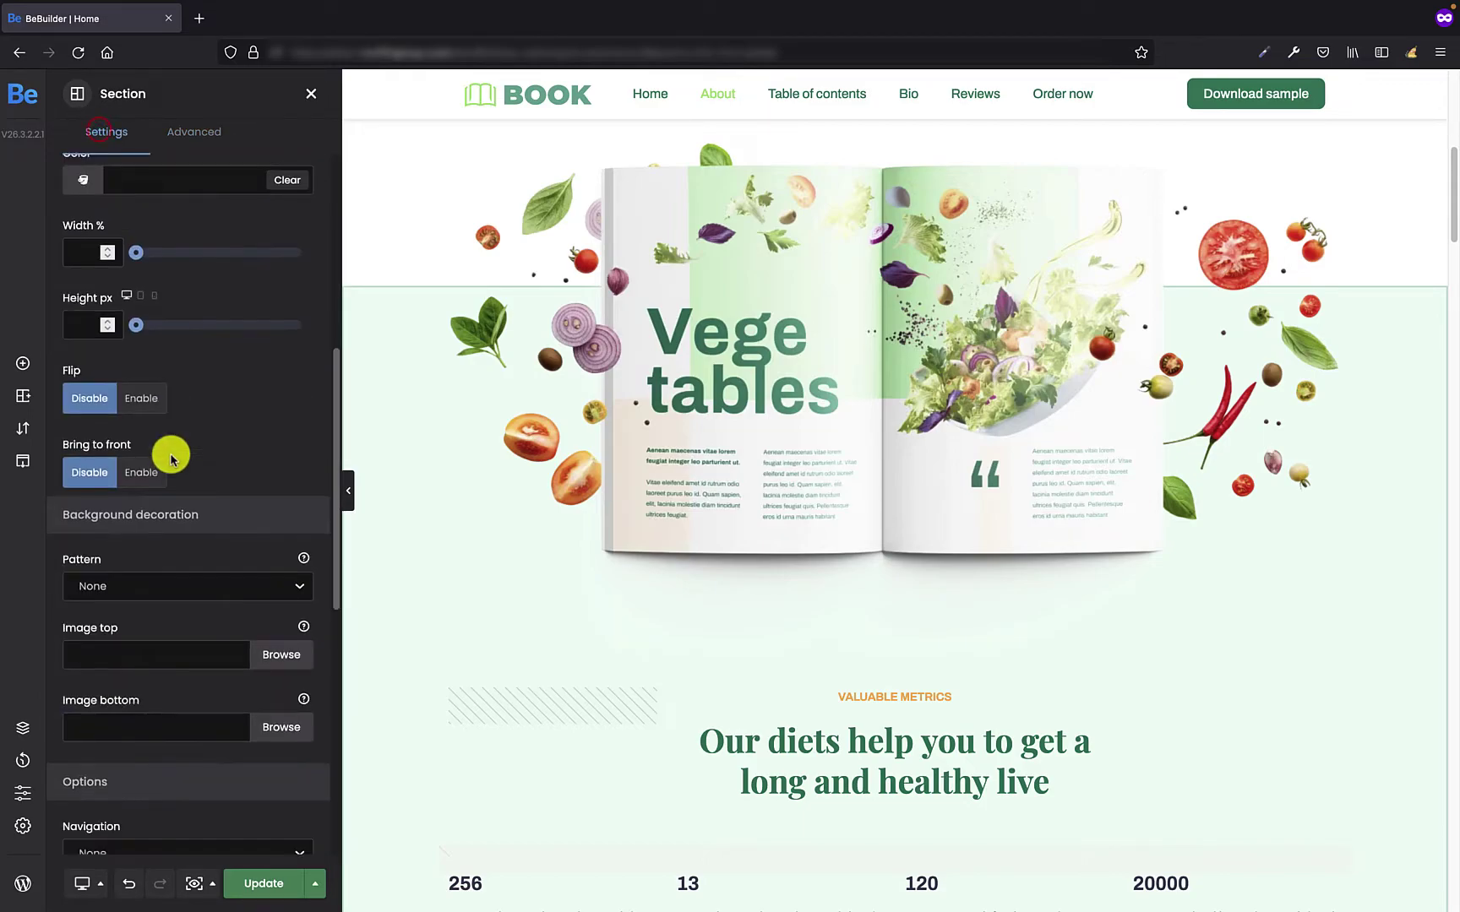
{"action": "left_click", "coordinate": [211, 144]}
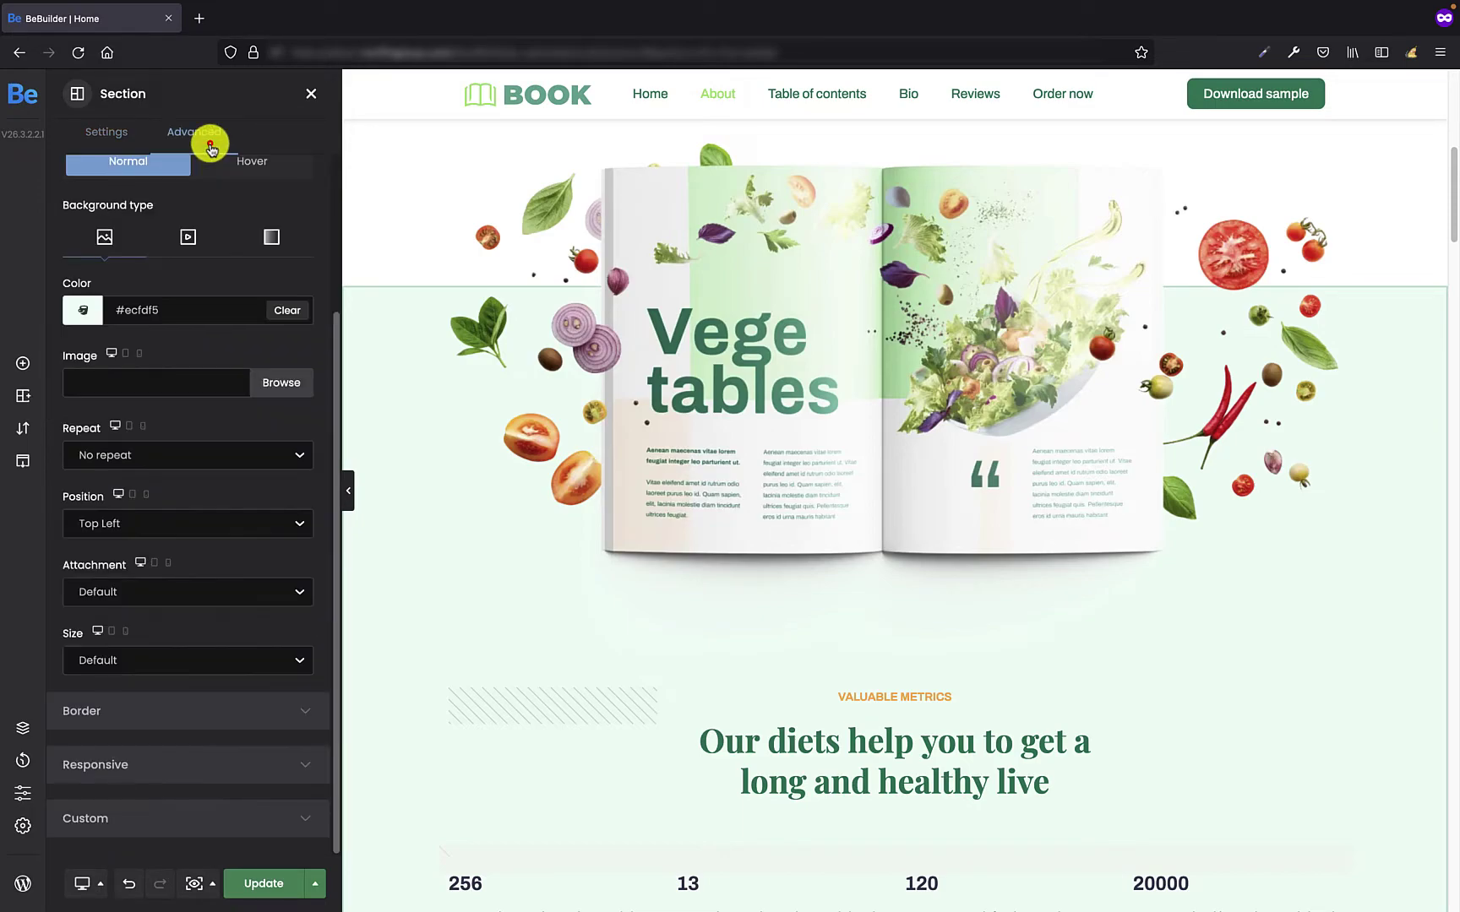
{"action": "left_click", "coordinate": [151, 660]}
{"action": "left_click", "coordinate": [144, 675]}
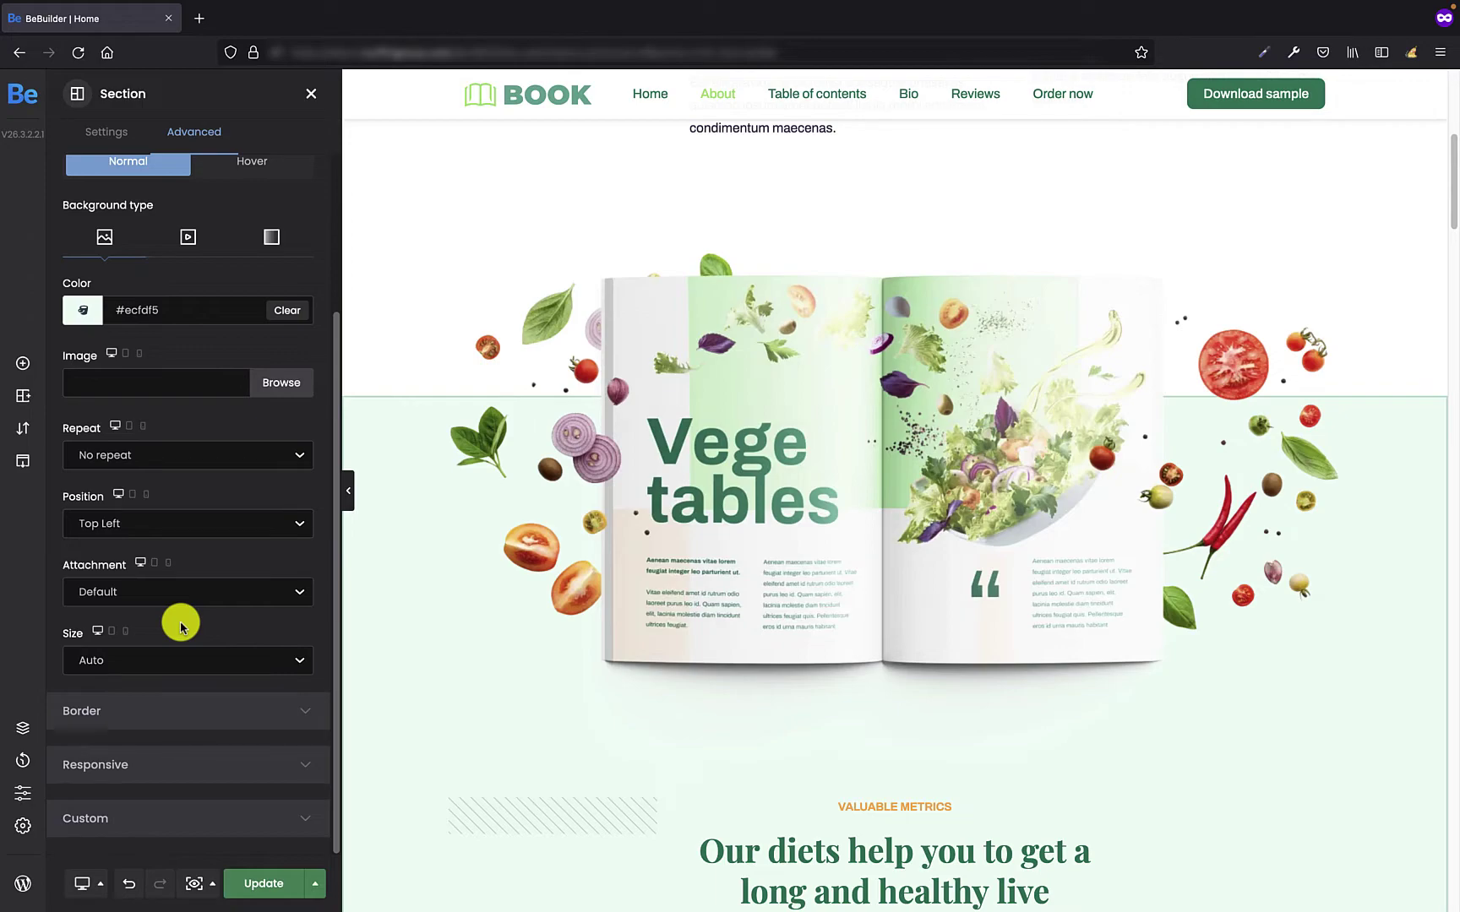
Step: Clear the deprecated background colour, reset its position and size to Default, and update the page
{"action": "left_click", "coordinate": [93, 132]}
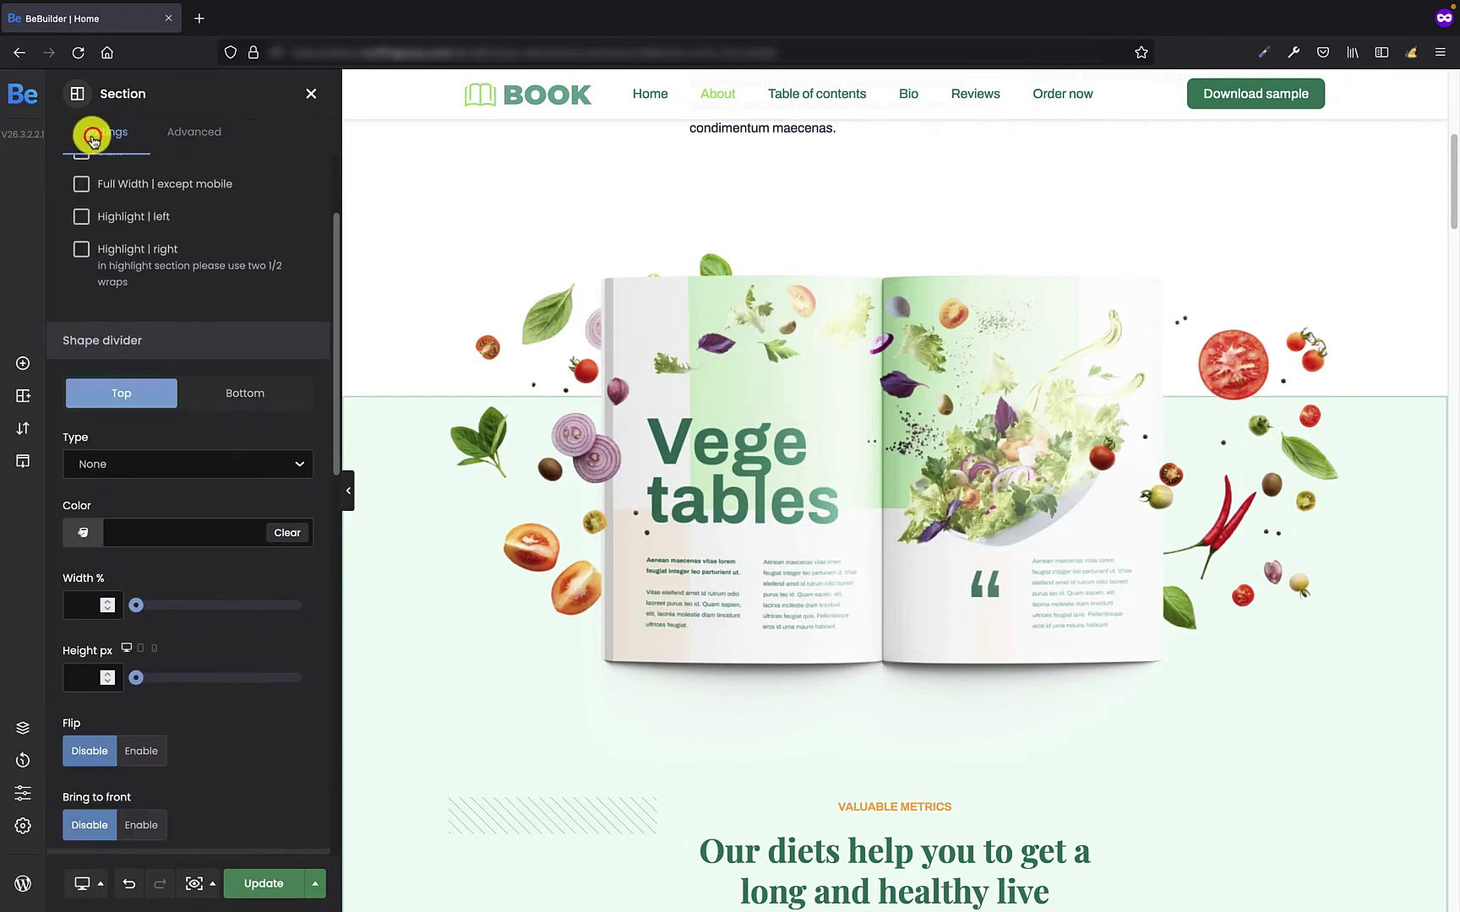
{"action": "scroll", "coordinate": [230, 482], "scroll_direction": "down", "scroll_amount": 10}
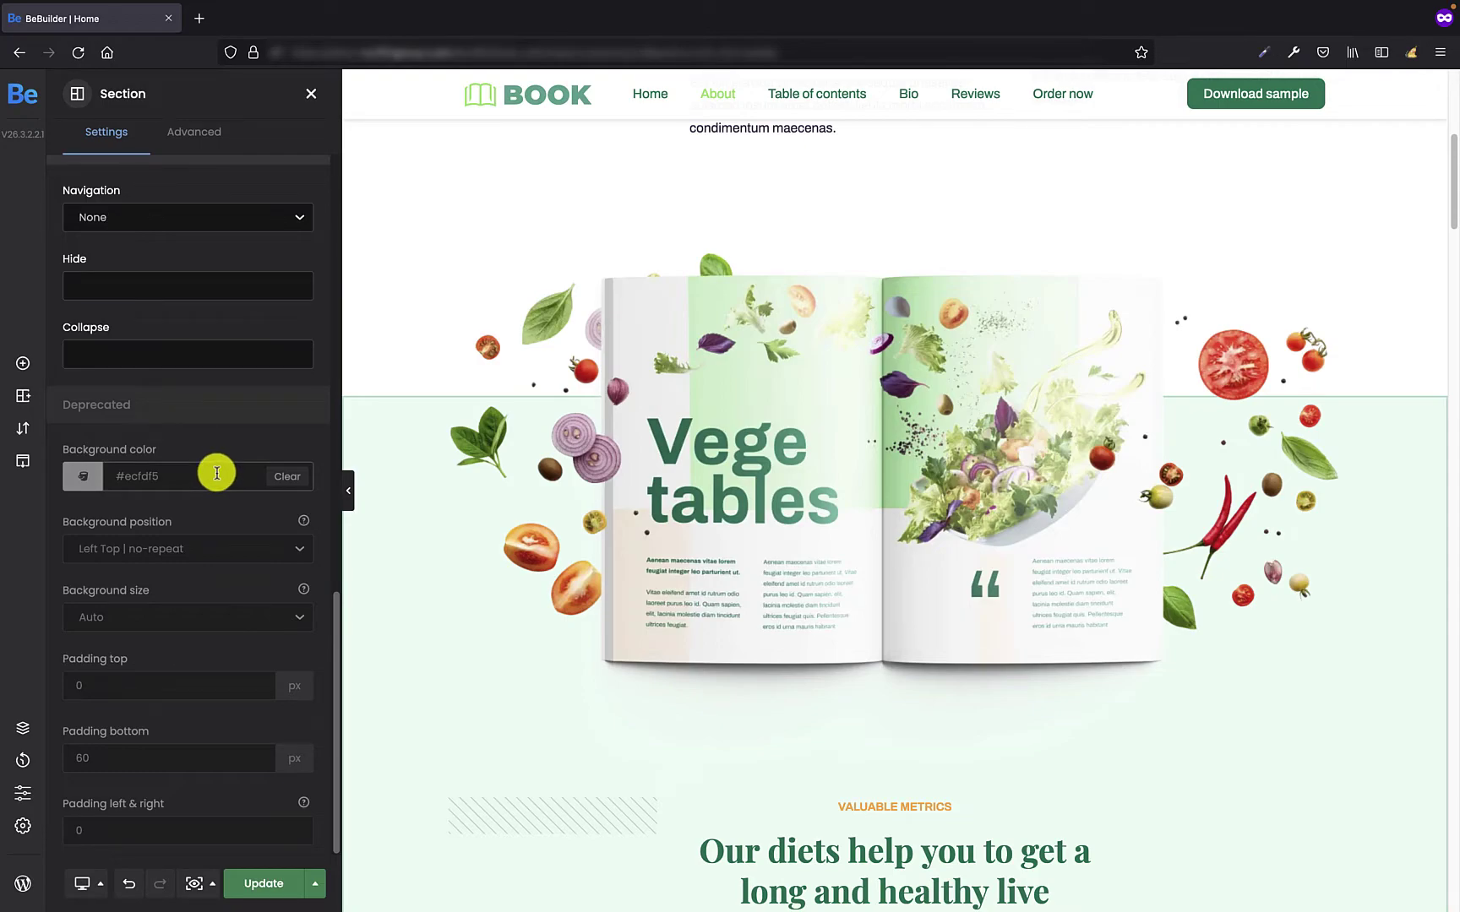
{"action": "left_click", "coordinate": [289, 475]}
{"action": "left_click", "coordinate": [233, 541]}
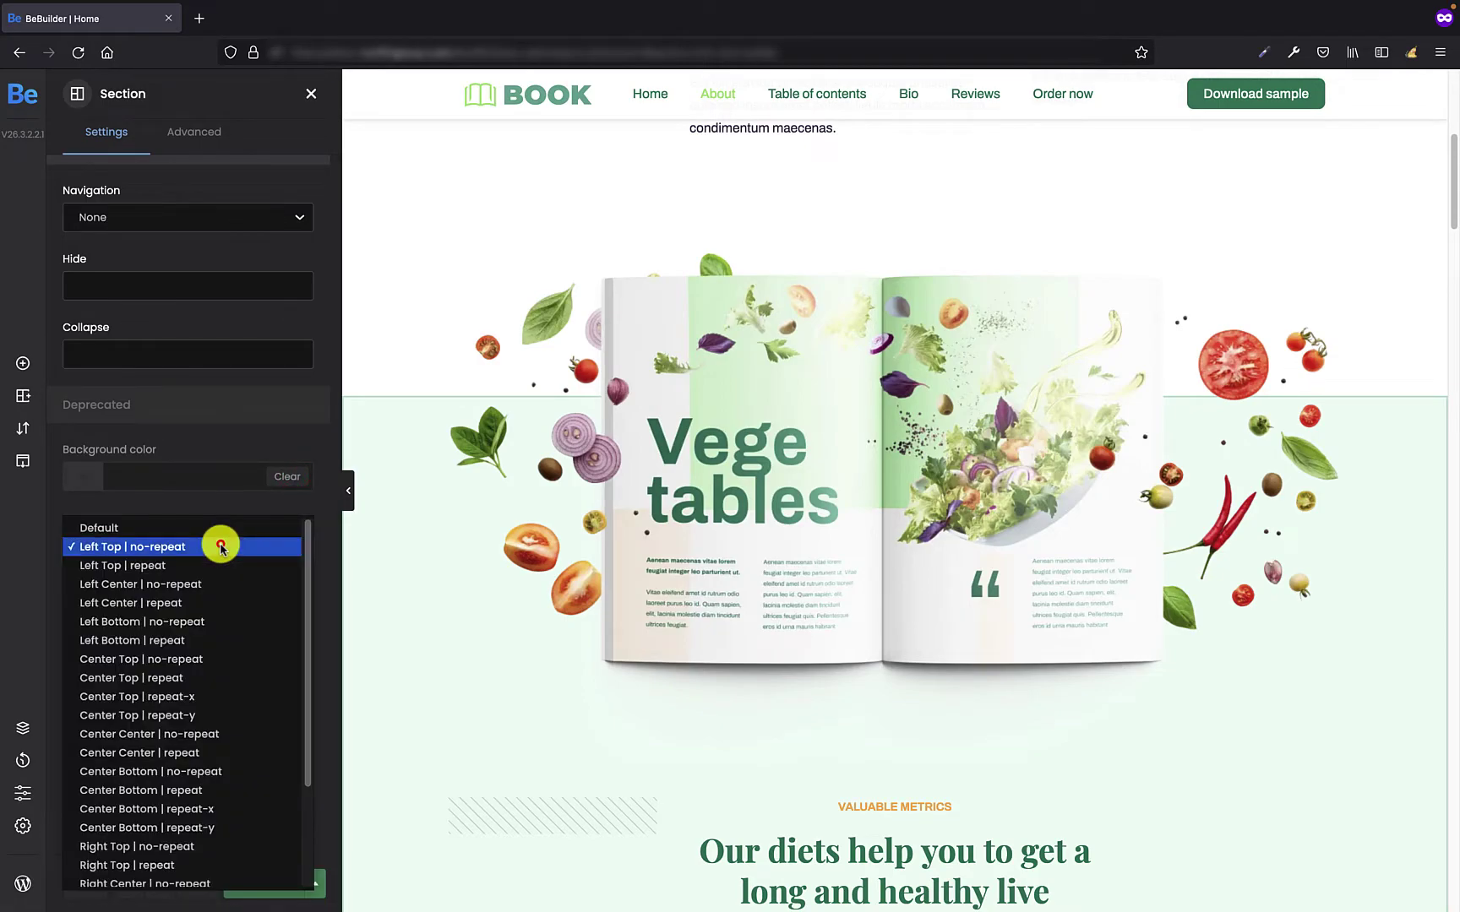
{"action": "left_click", "coordinate": [191, 524]}
{"action": "left_click", "coordinate": [187, 612]}
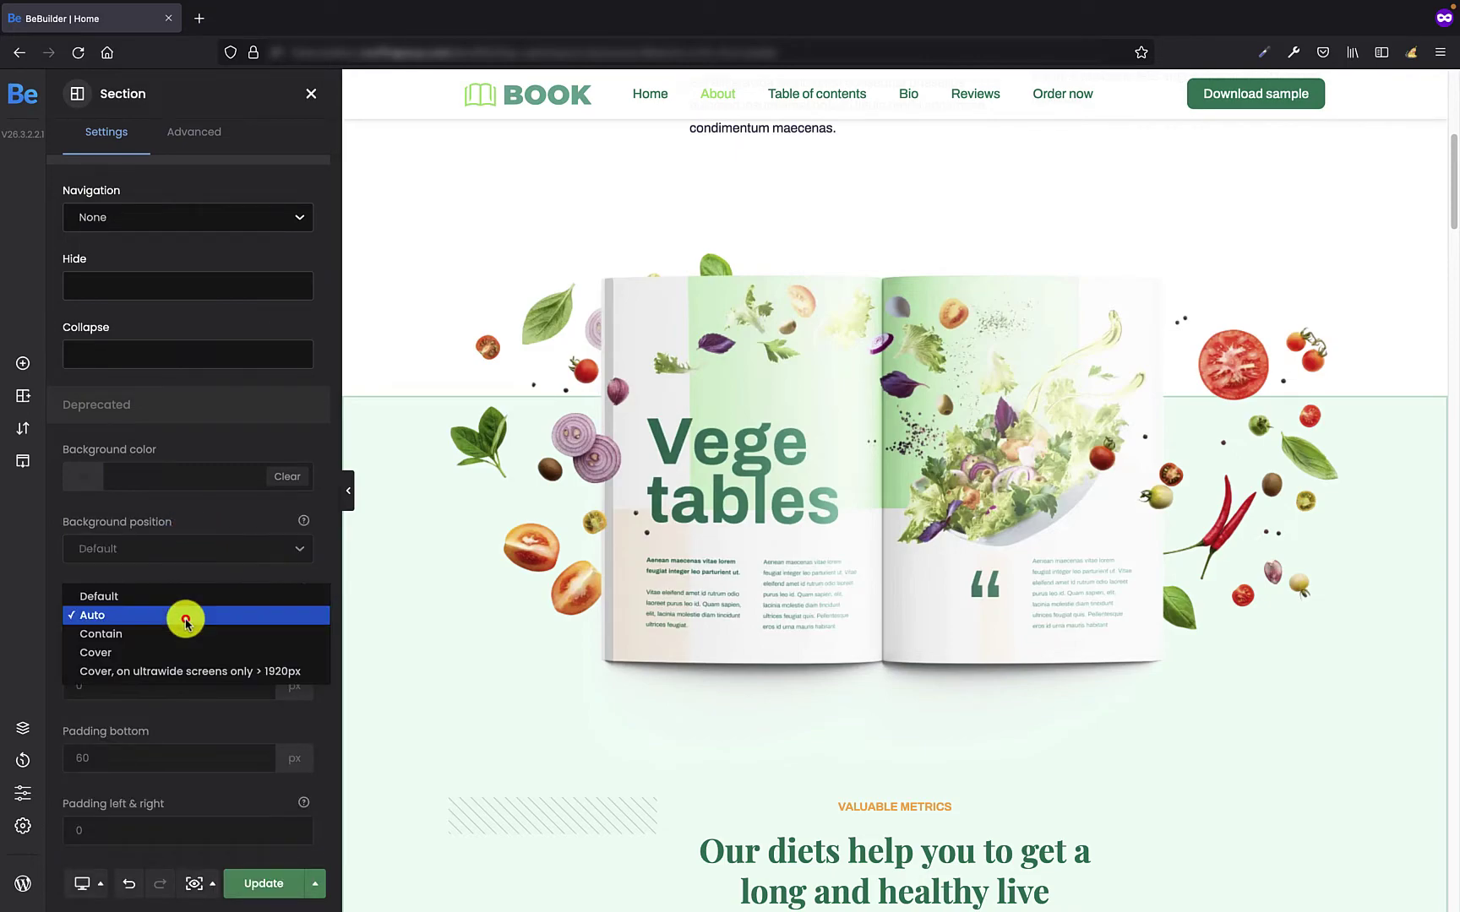
{"action": "left_click", "coordinate": [154, 594]}
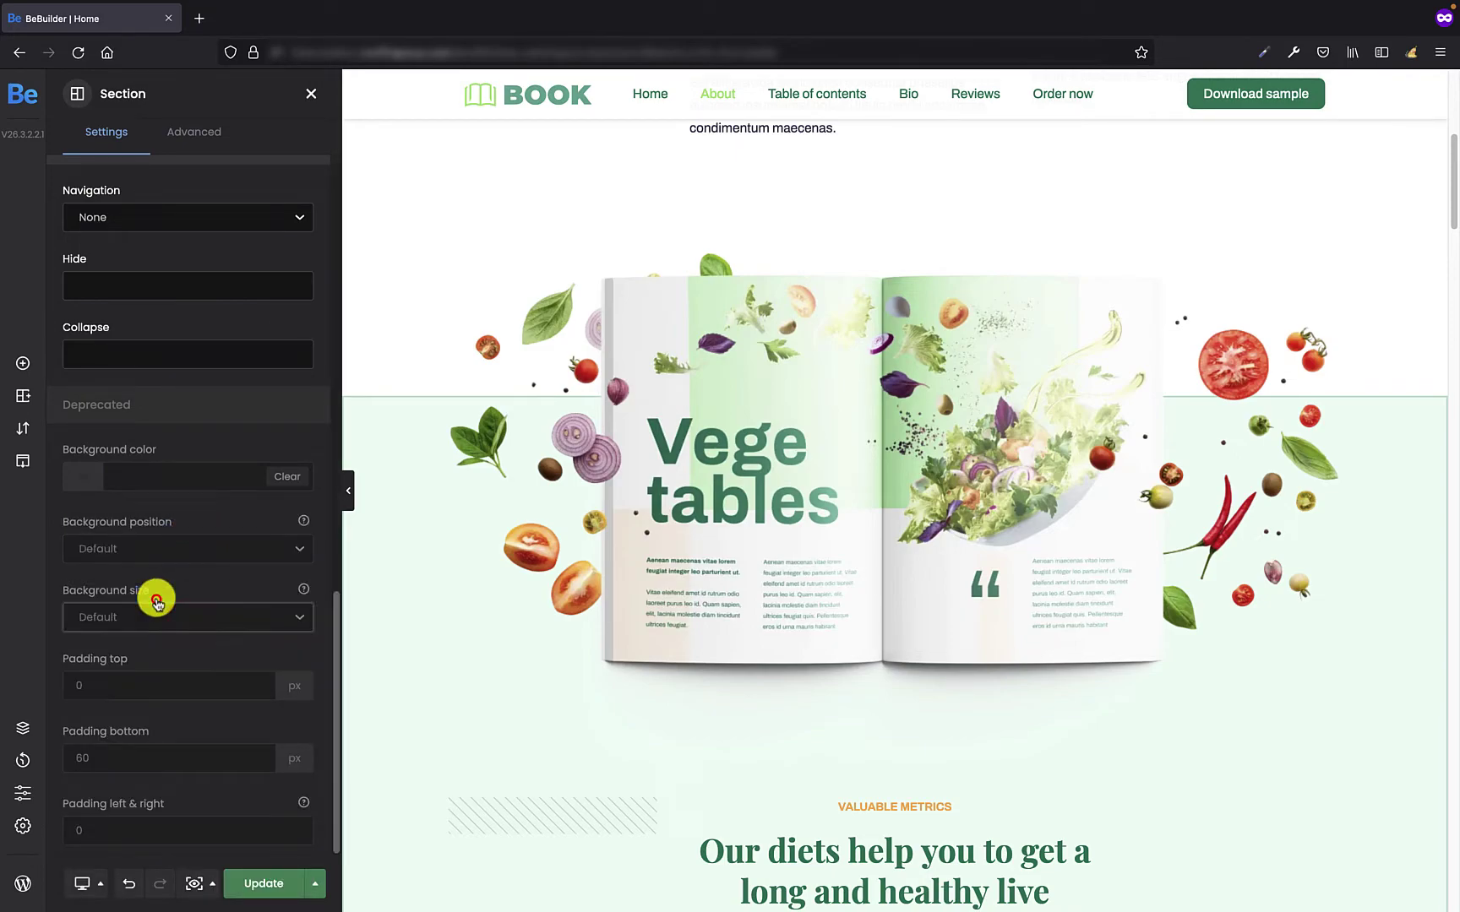
{"action": "left_click", "coordinate": [217, 574]}
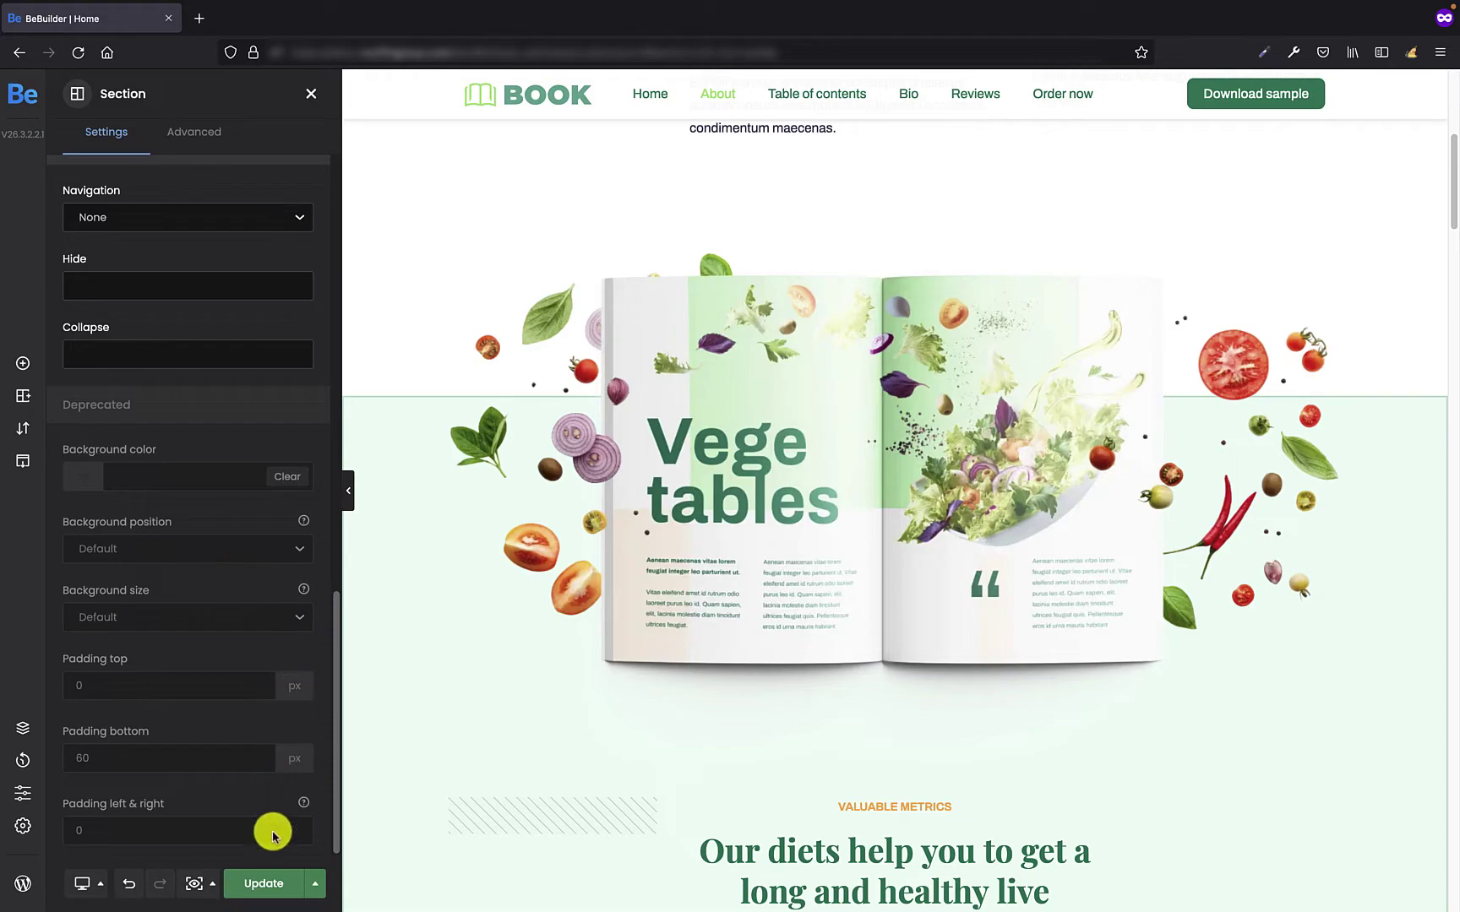
{"action": "left_click", "coordinate": [272, 886]}
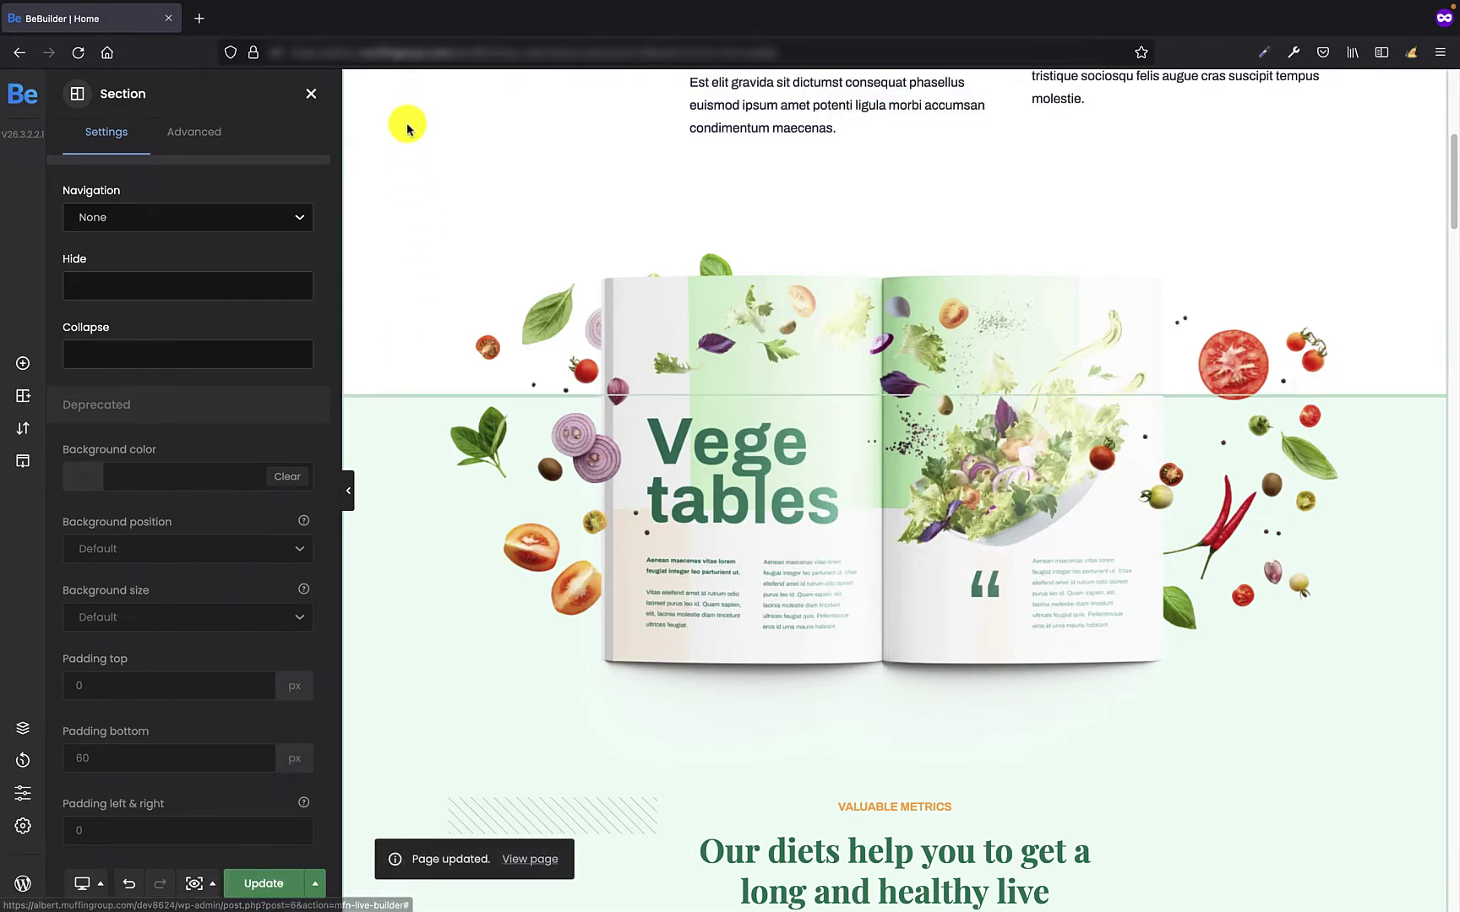
Step: Reload the builder and bring up the Vegetables section's deprecated padding fields in its settings
{"action": "left_click", "coordinate": [384, 50]}
{"action": "key", "text": "Return"}
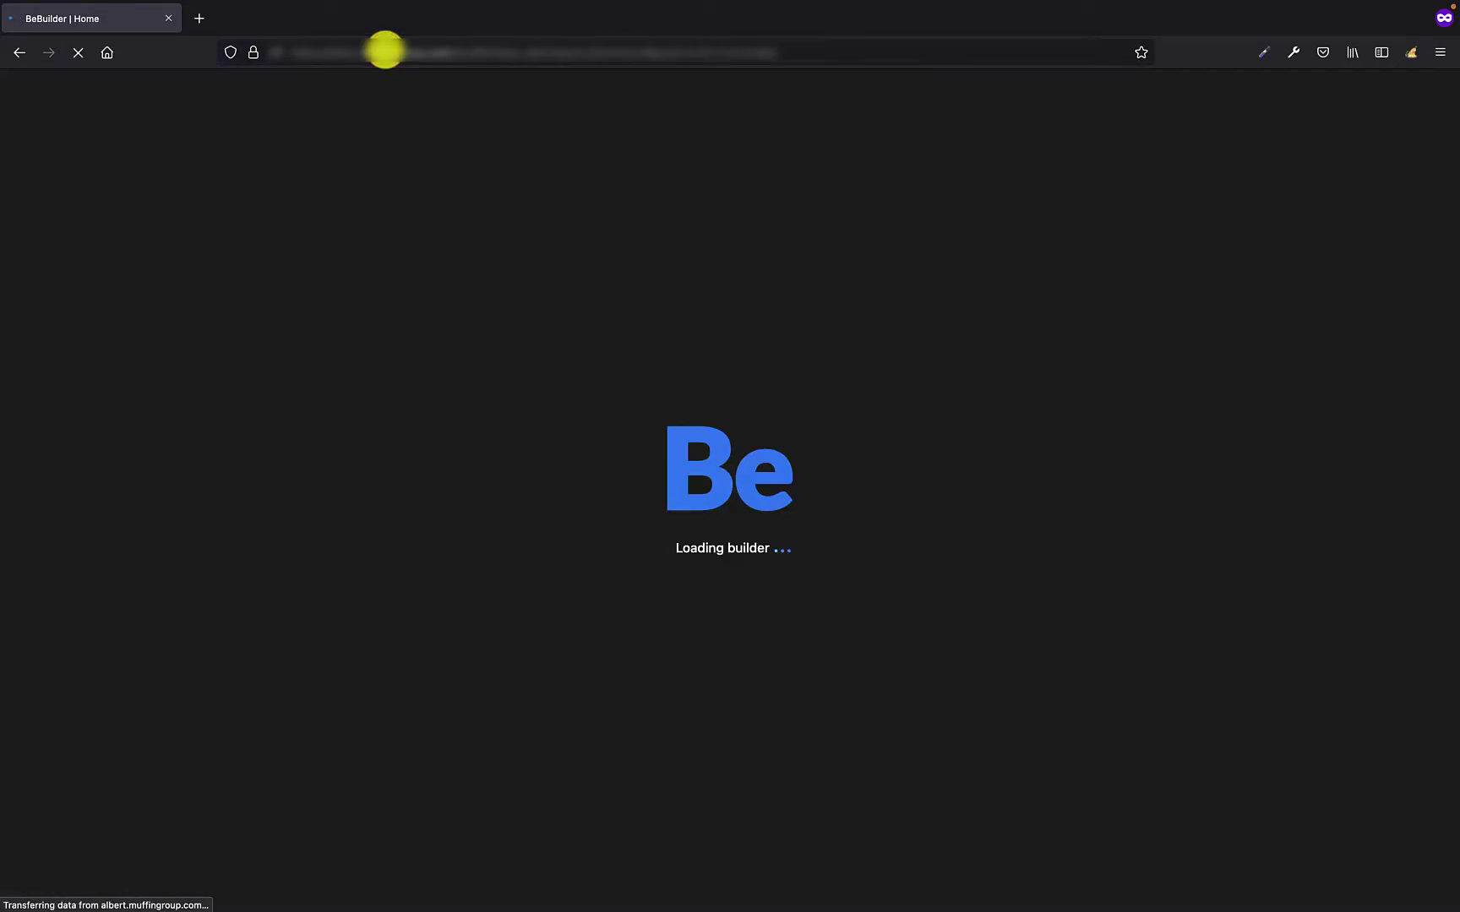
{"action": "scroll", "coordinate": [459, 604], "scroll_direction": "down", "scroll_amount": 6}
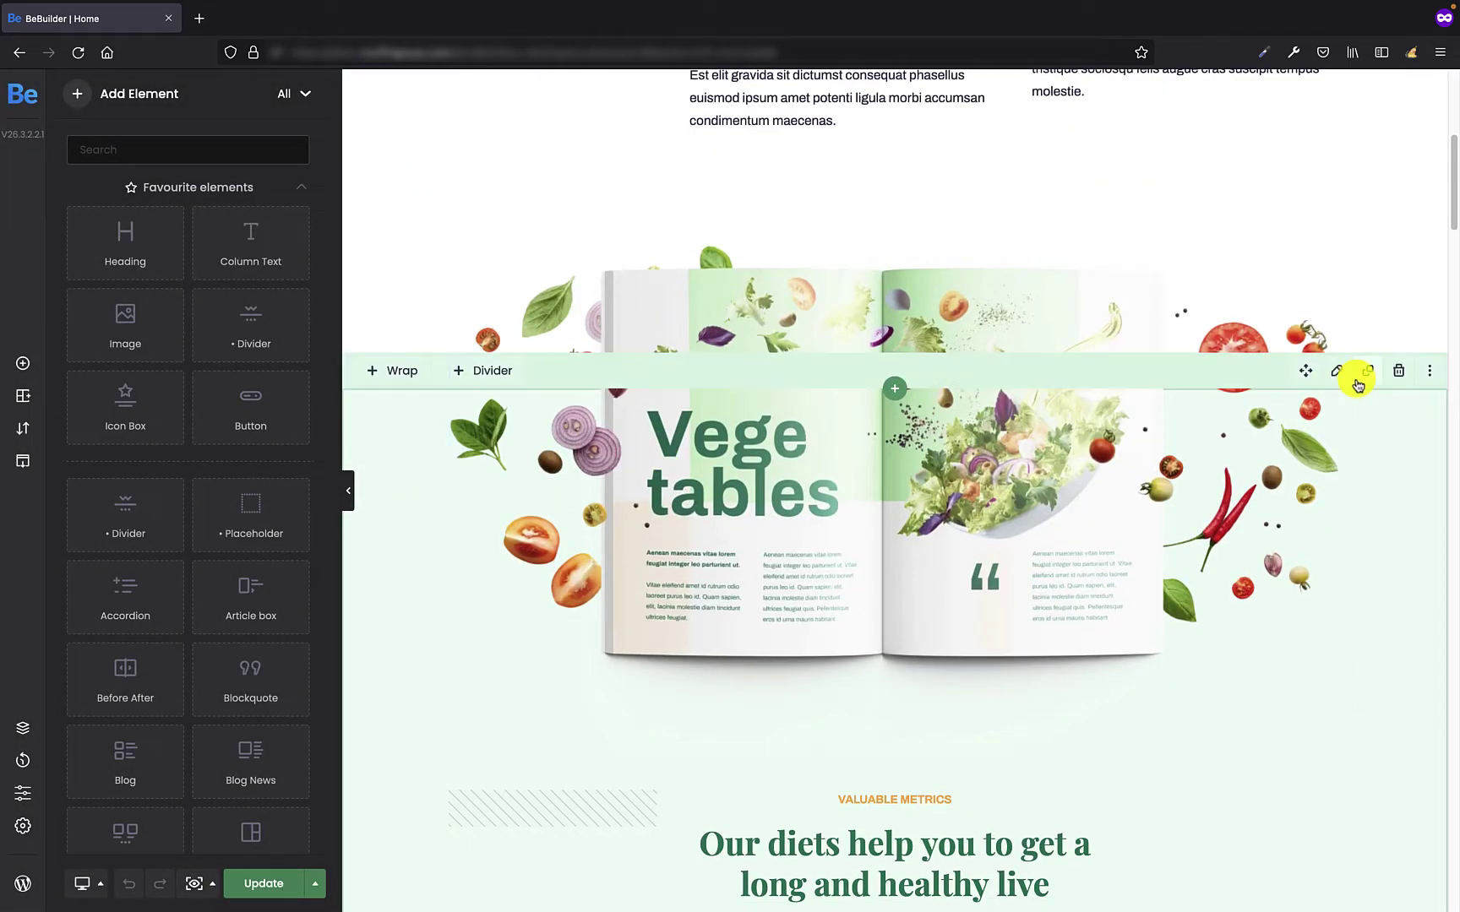
{"action": "left_click", "coordinate": [1341, 370]}
{"action": "scroll", "coordinate": [173, 381], "scroll_direction": "down", "scroll_amount": 10}
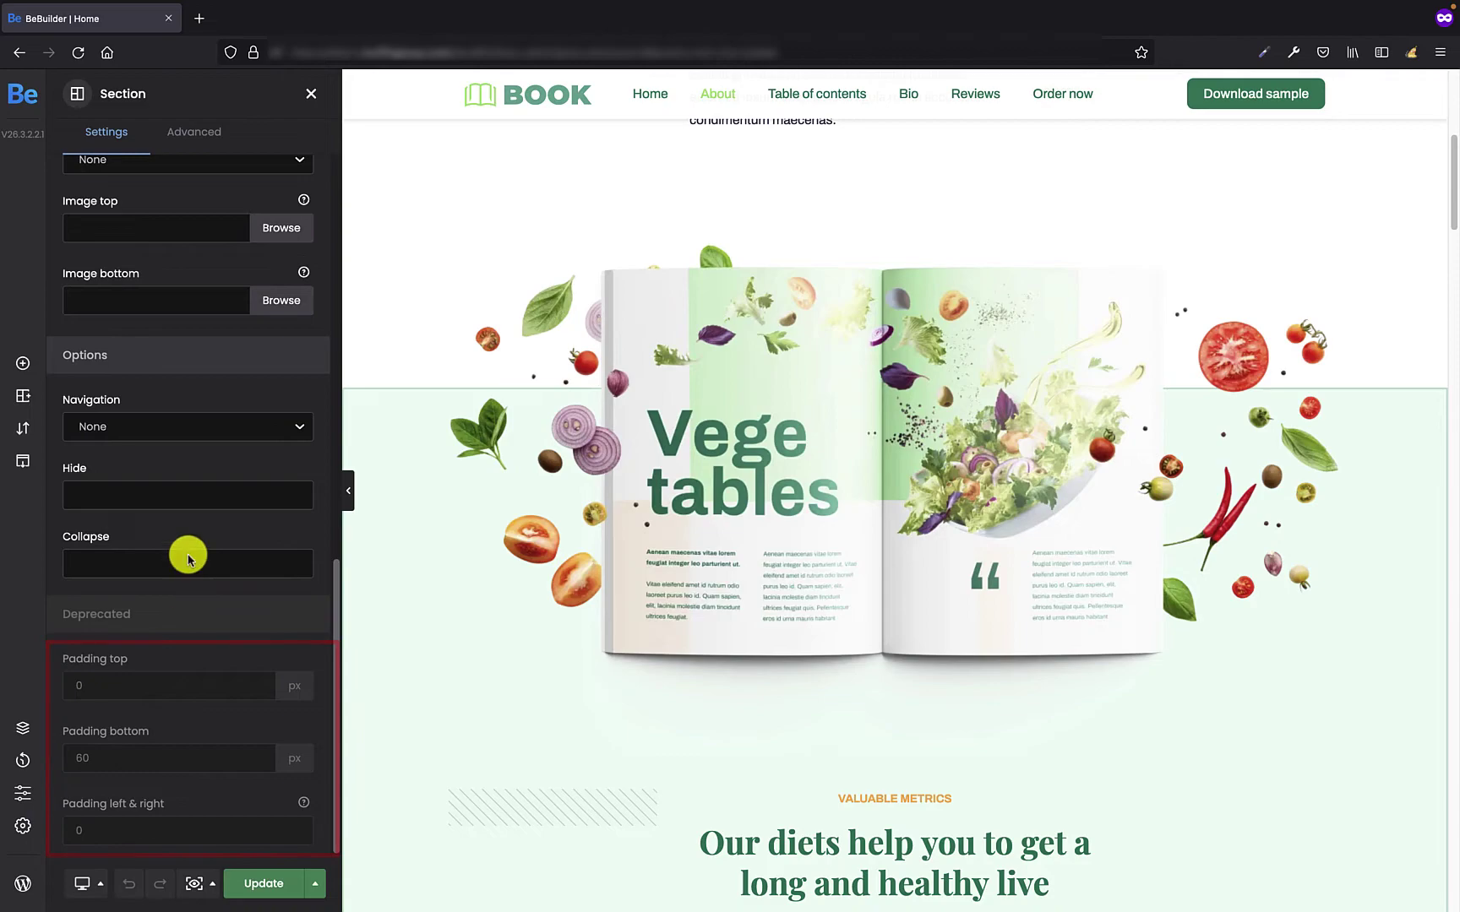
Step: In Advanced > Spacing, set padding to 0 top, 0 right, 60 bottom and 0 left
{"action": "left_click", "coordinate": [184, 142]}
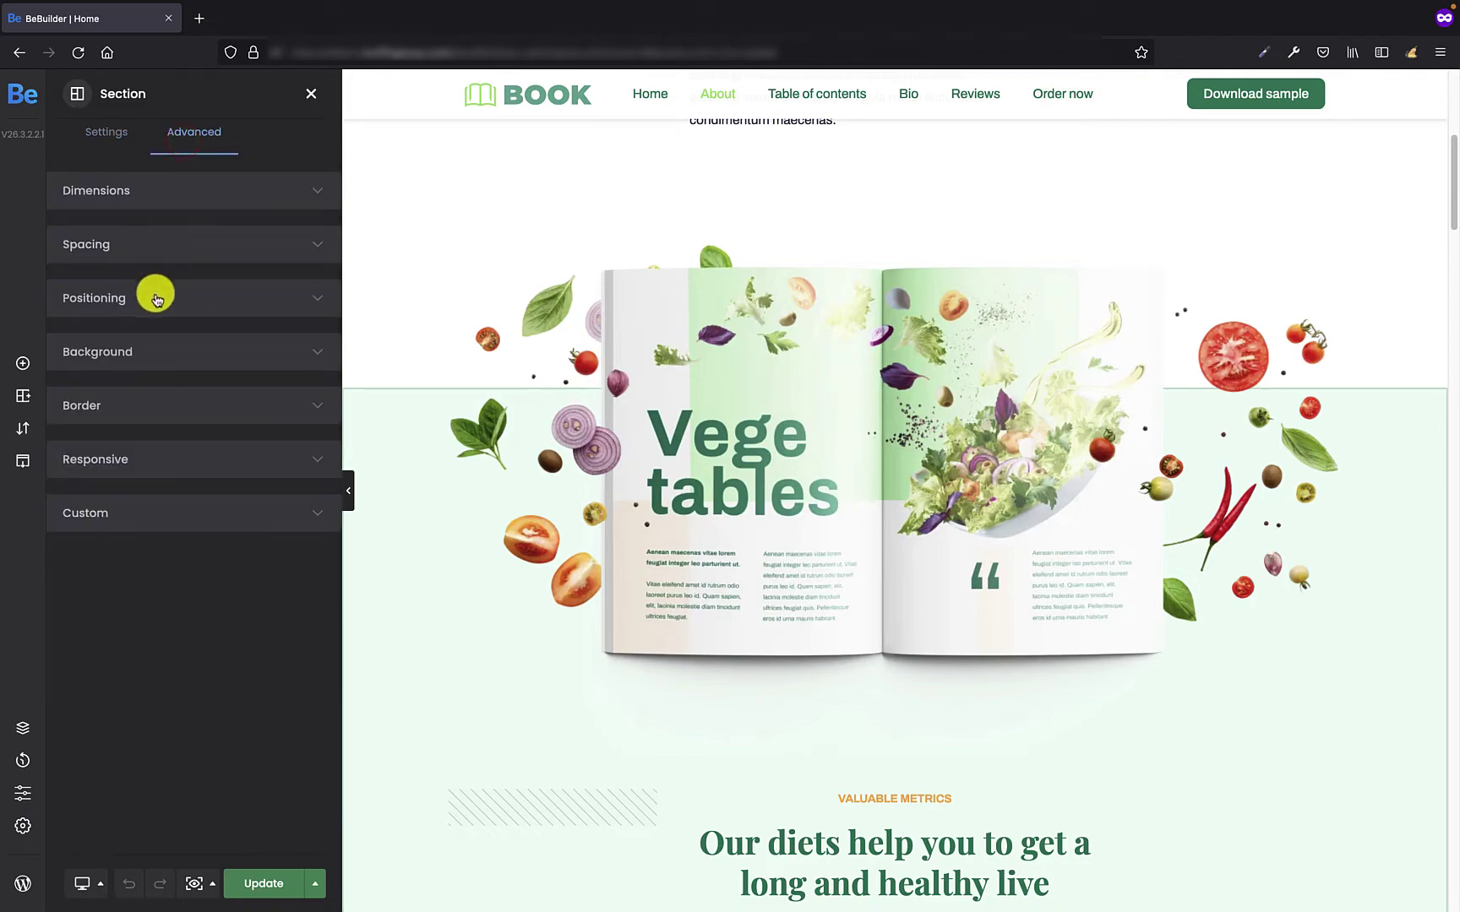
{"action": "left_click", "coordinate": [158, 253]}
{"action": "left_click", "coordinate": [88, 317]}
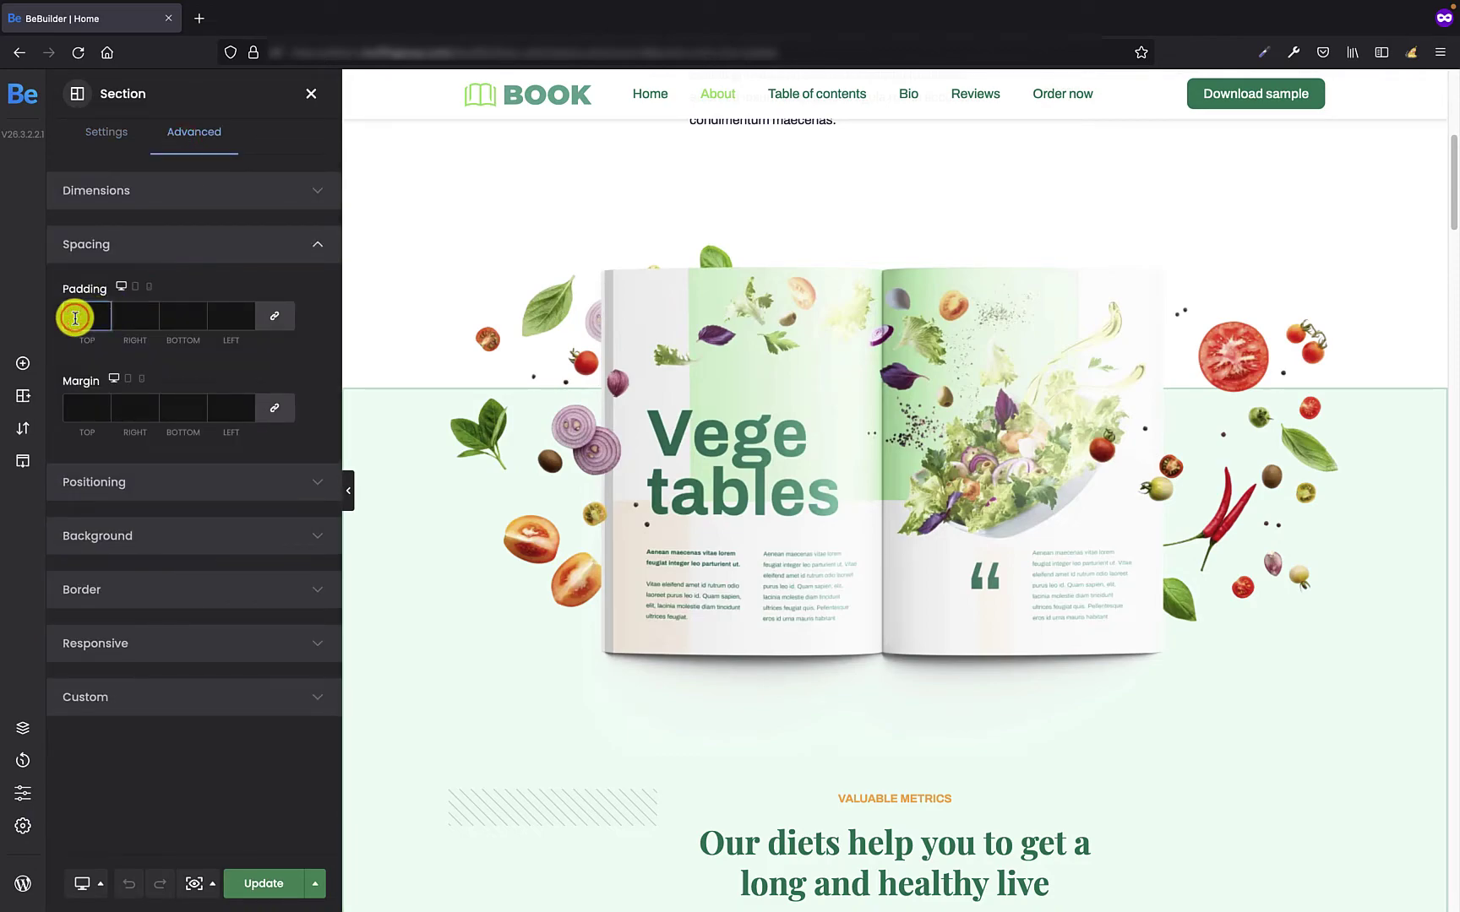
{"action": "type", "text": "0"}
{"action": "key", "text": "Tab"}
{"action": "type", "text": "0"}
{"action": "key", "text": "Tab"}
{"action": "type", "text": "60"}
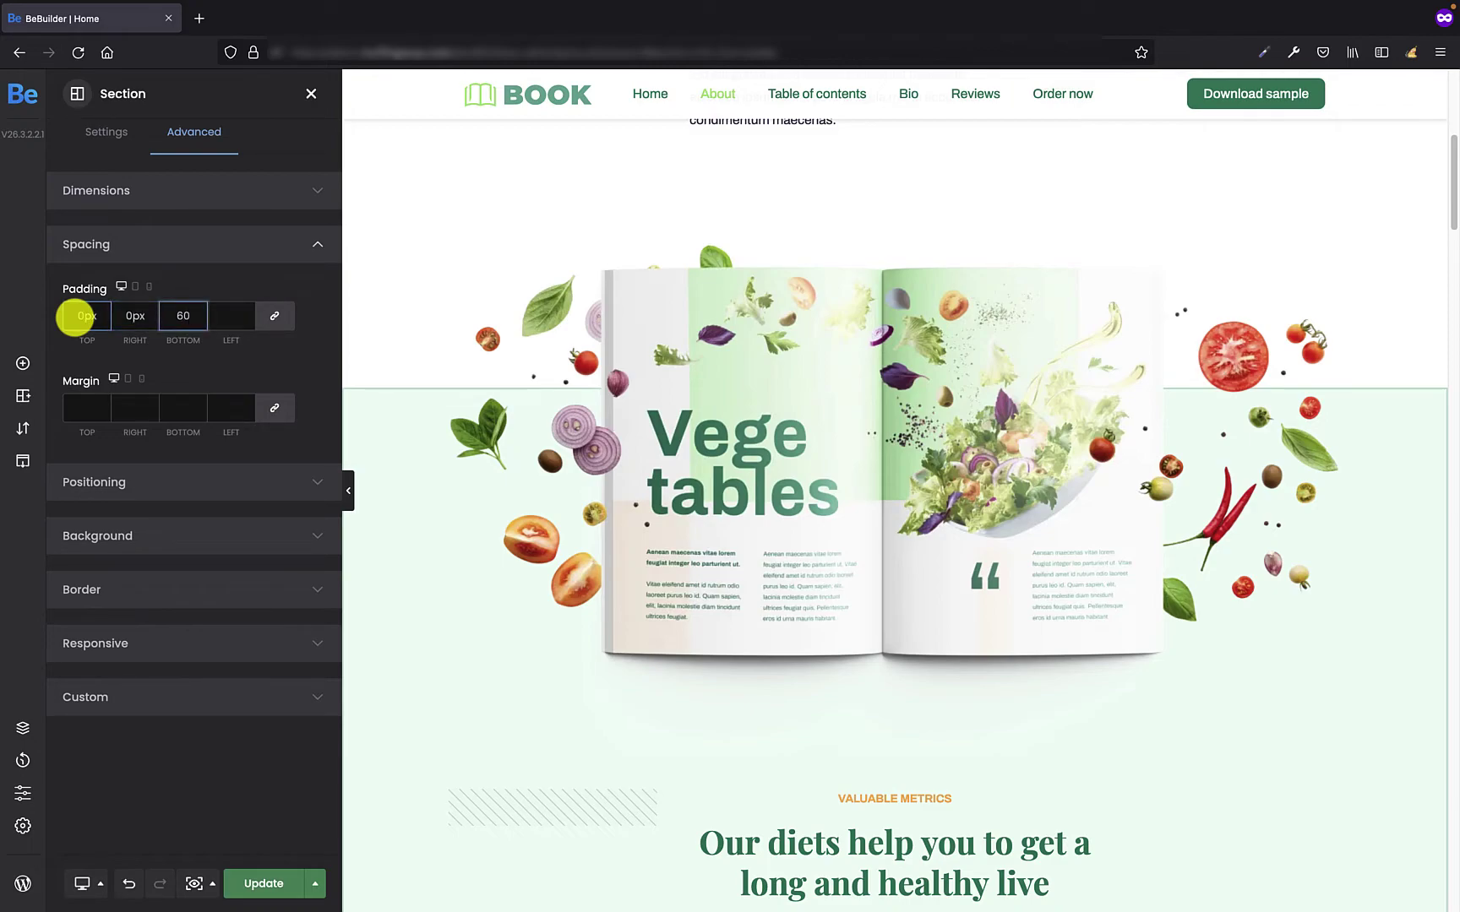
{"action": "key", "text": "Tab"}
{"action": "type", "text": "0"}
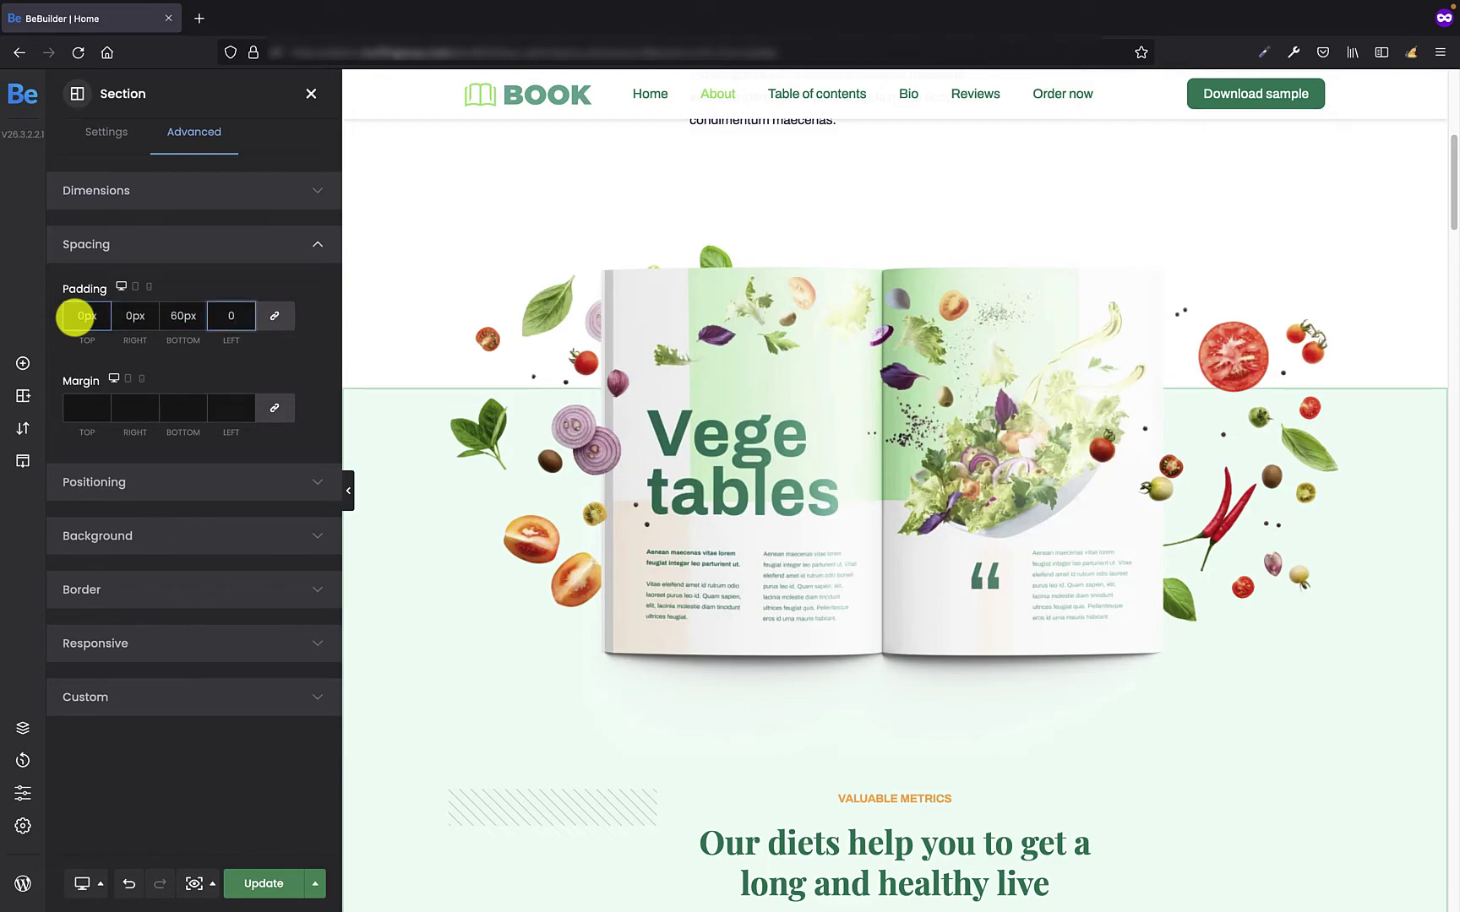
{"action": "left_click", "coordinate": [108, 132]}
Step: Delete the deprecated padding top, bottom and left & right values, then update and reload the page
{"action": "scroll", "coordinate": [142, 647], "scroll_direction": "down", "scroll_amount": 10}
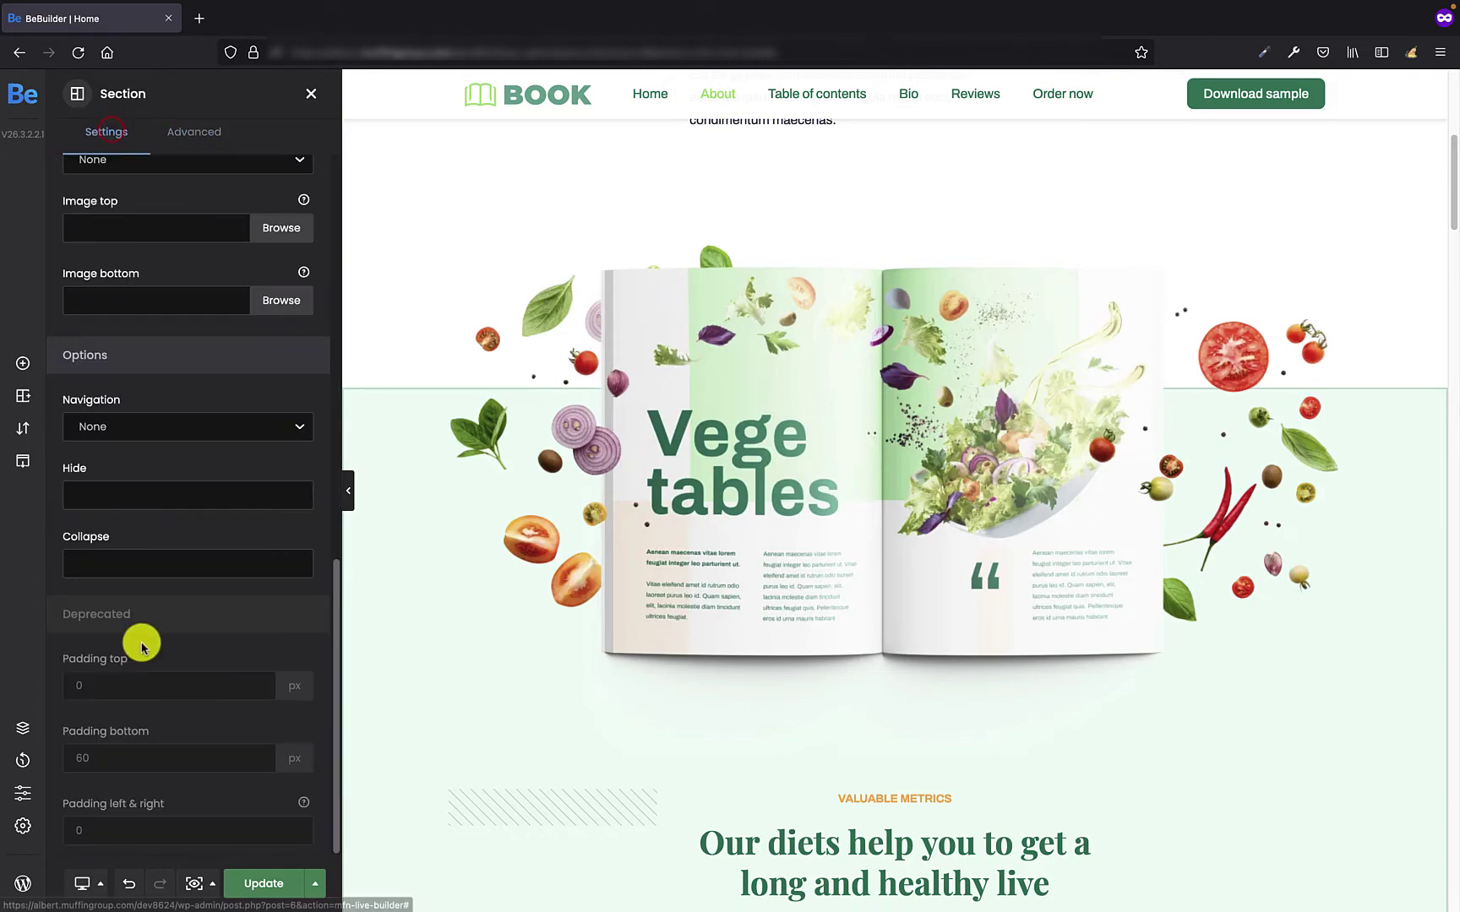
{"action": "double_click", "coordinate": [139, 681]}
{"action": "key", "text": "BackSpace"}
{"action": "double_click", "coordinate": [140, 757]}
{"action": "key", "text": "BackSpace"}
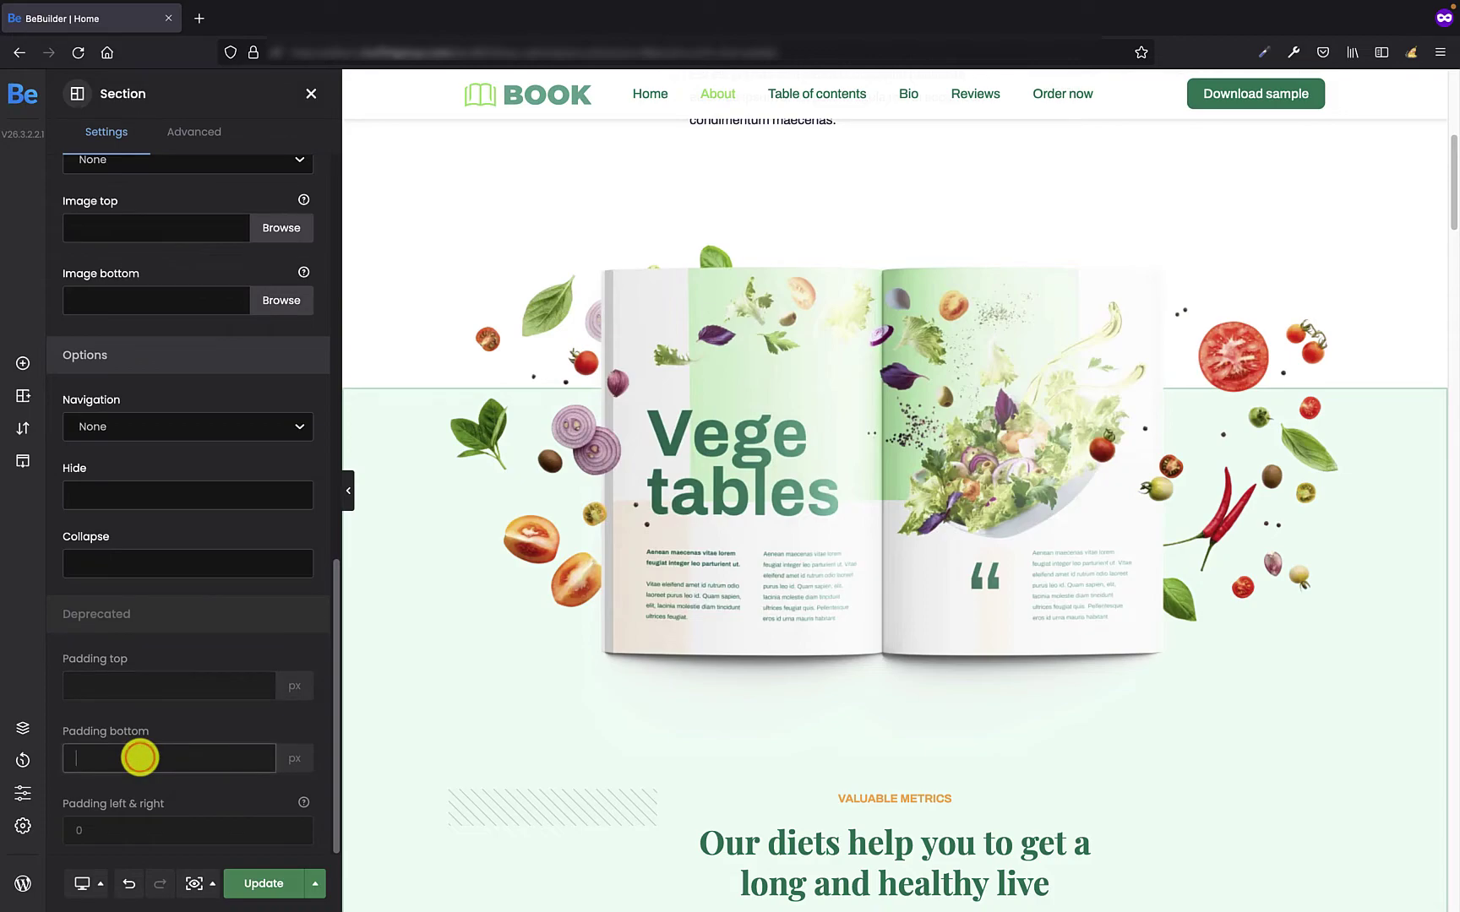
{"action": "double_click", "coordinate": [170, 832]}
{"action": "key", "text": "BackSpace"}
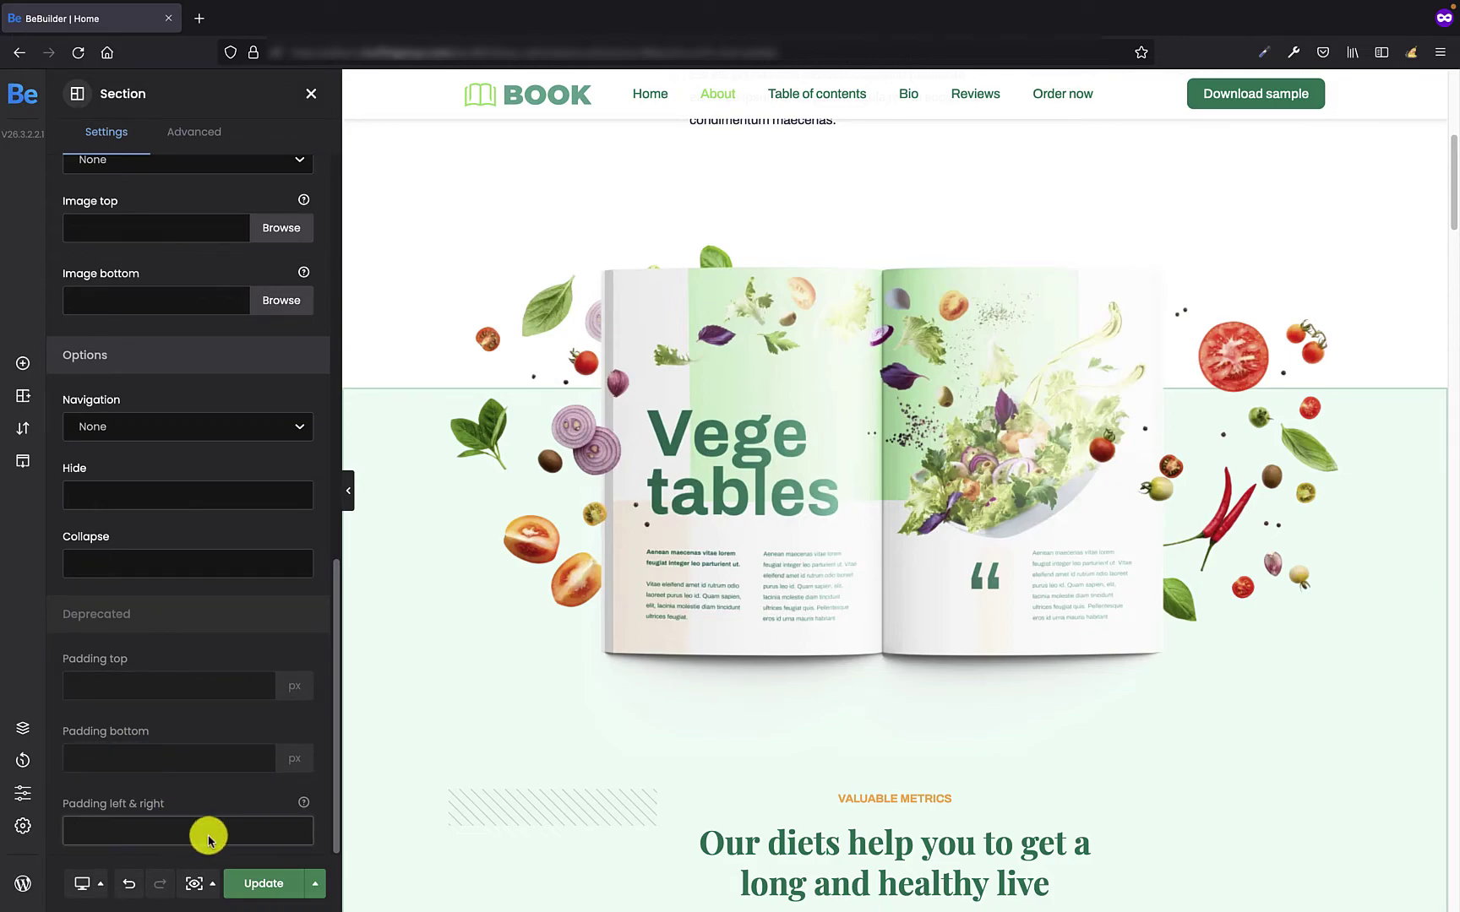
{"action": "left_click", "coordinate": [264, 884]}
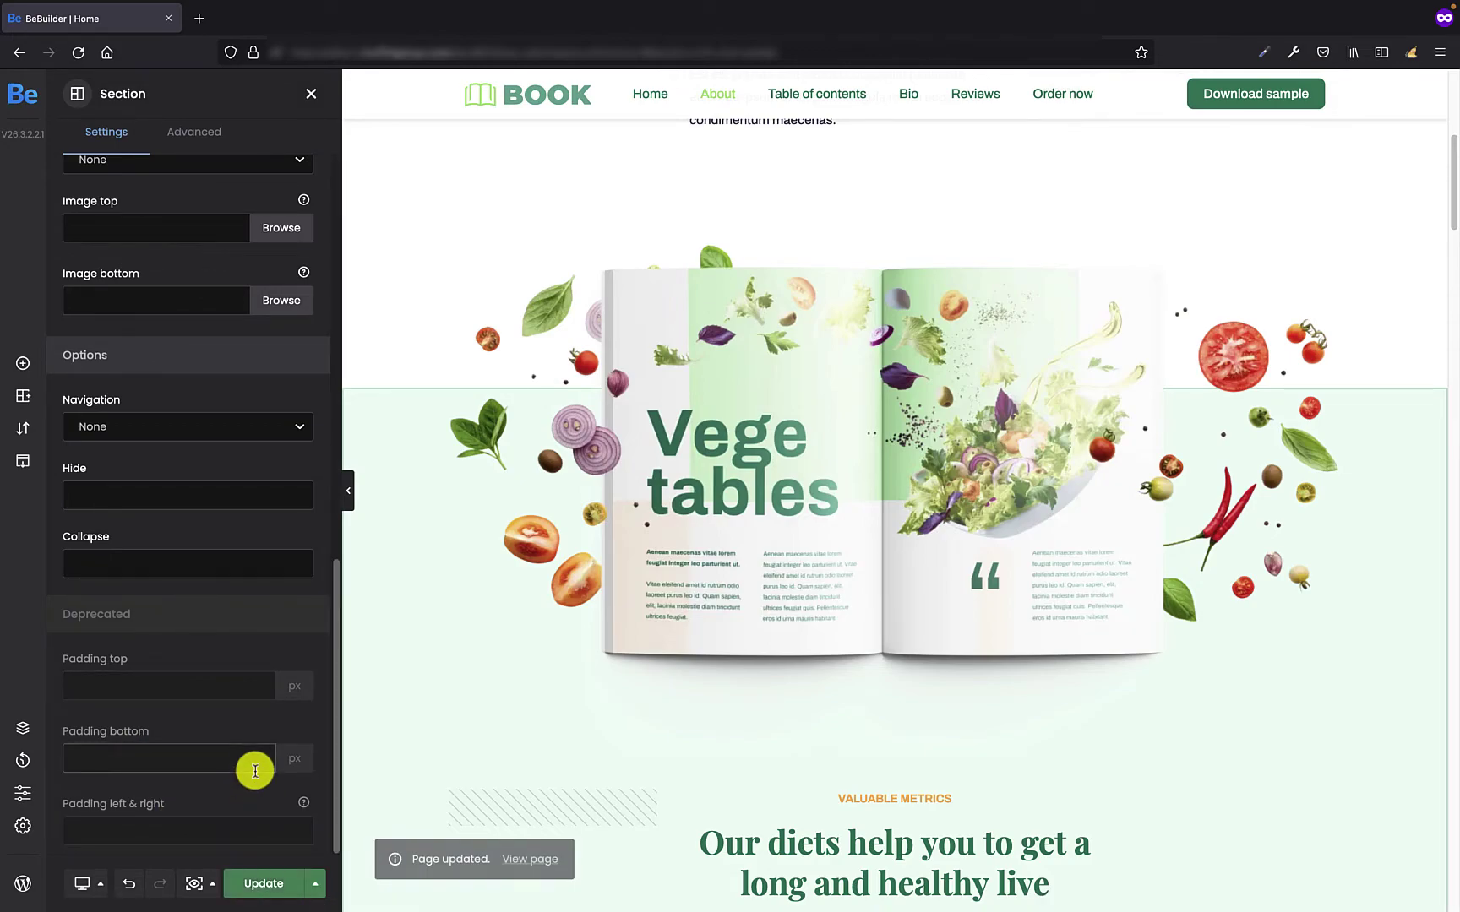
{"action": "left_click", "coordinate": [79, 54]}
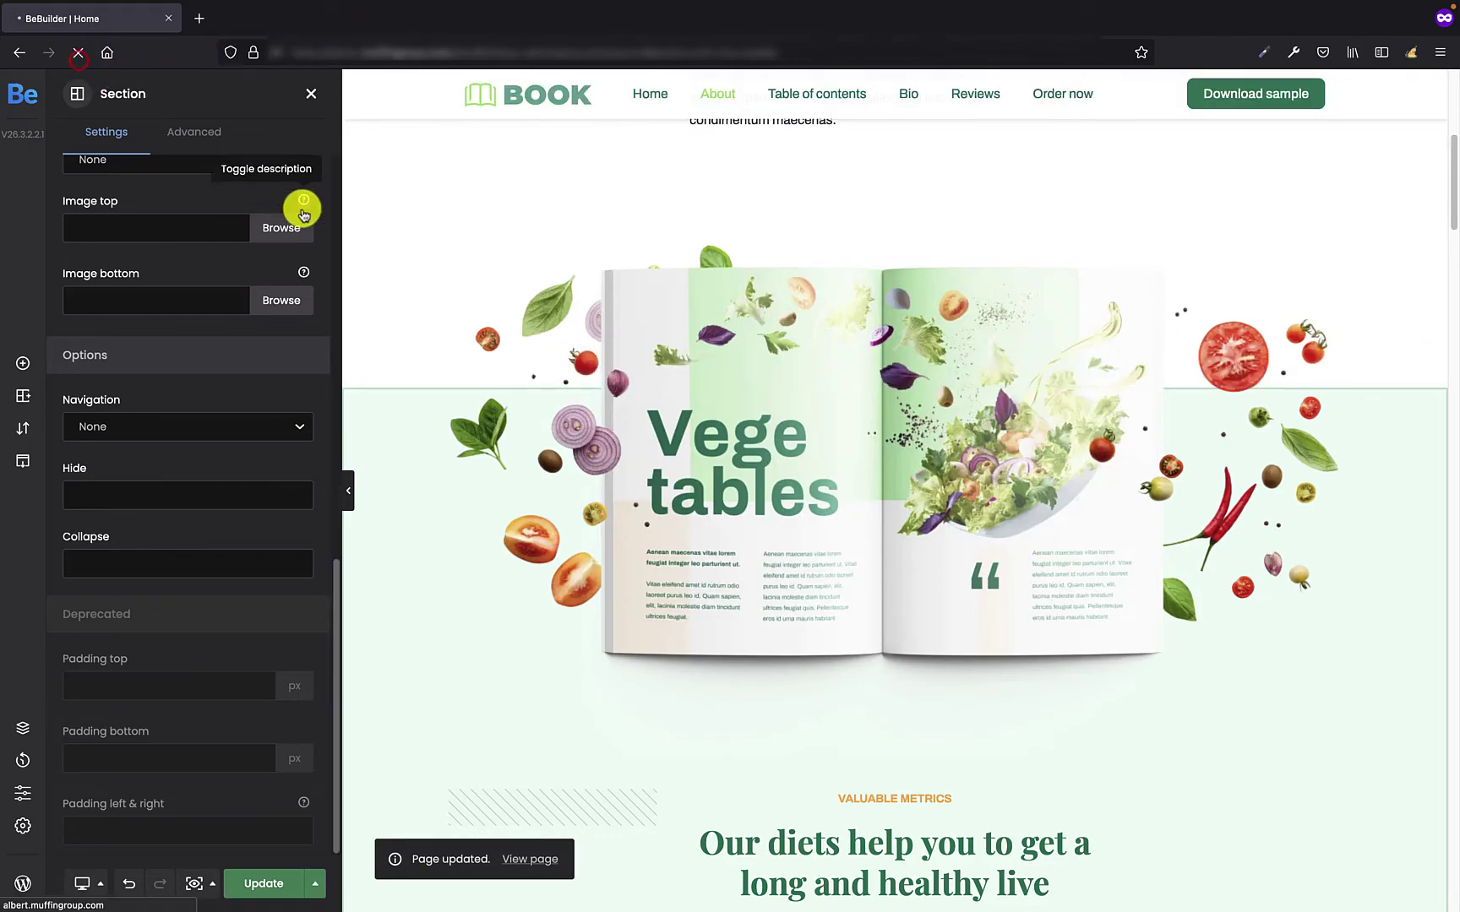
Step: Open the Vegetables section's settings on the reloaded page and scroll down to its metrics row
{"action": "scroll", "coordinate": [394, 310], "scroll_direction": "down", "scroll_amount": 5}
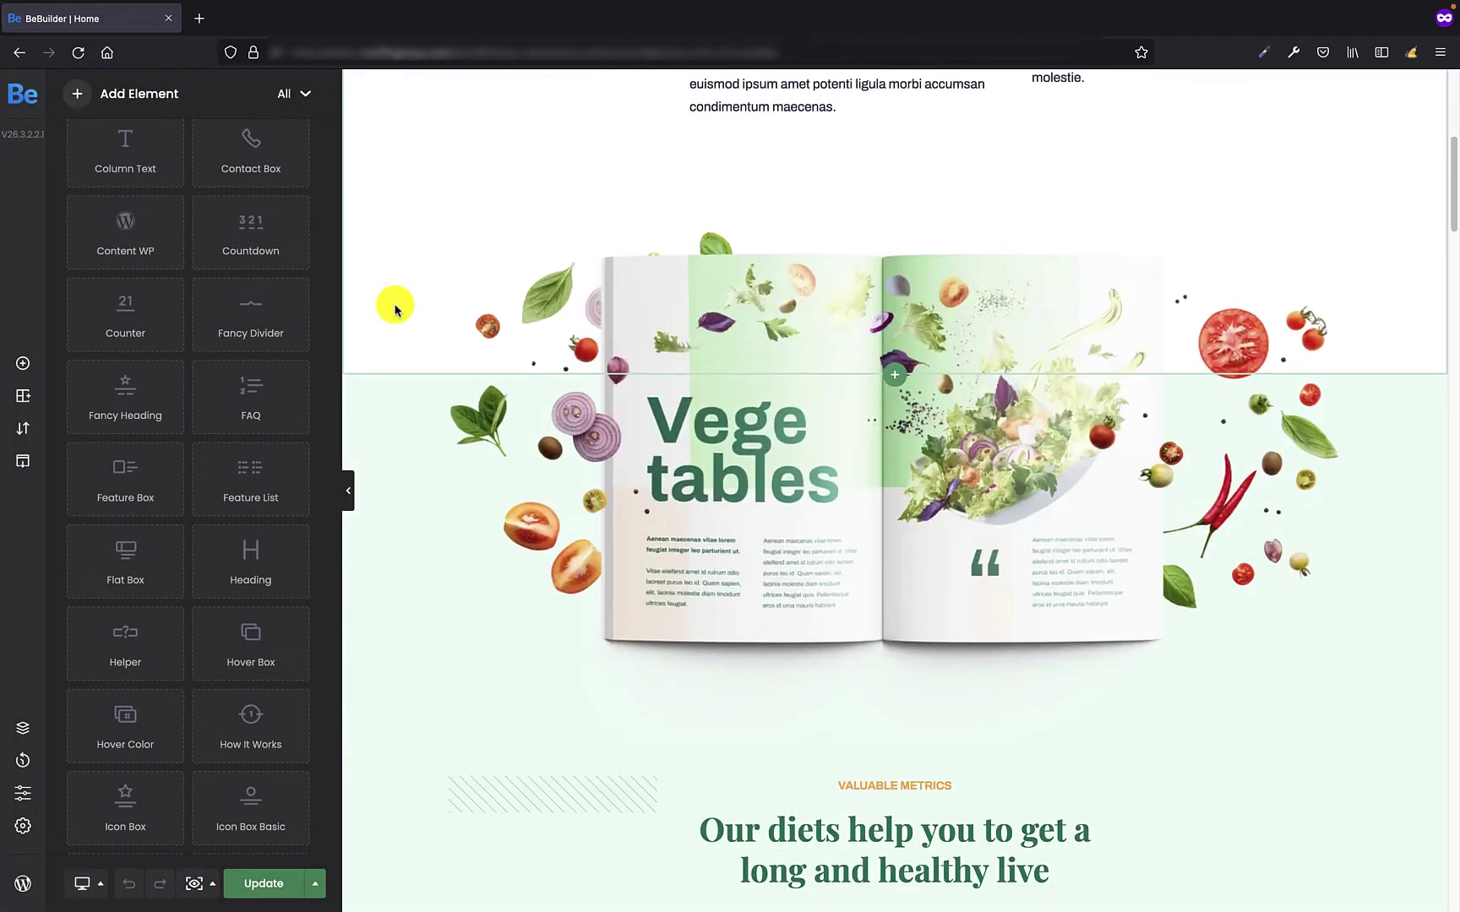
{"action": "left_click", "coordinate": [406, 479]}
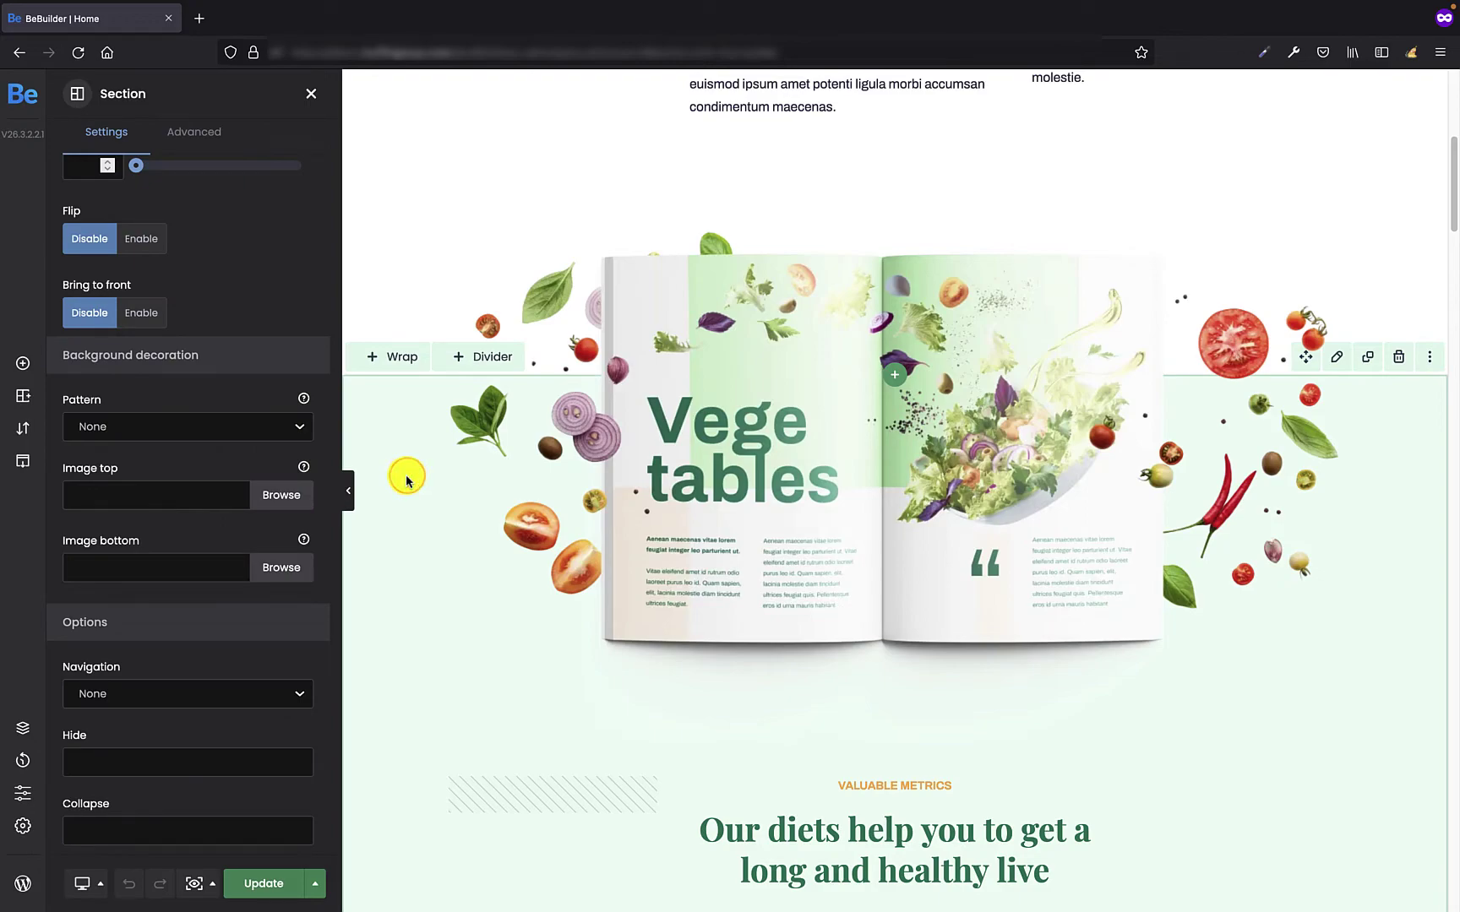
{"action": "scroll", "coordinate": [502, 483], "scroll_direction": "down", "scroll_amount": 5}
{"action": "scroll", "coordinate": [503, 488], "scroll_direction": "down", "scroll_amount": 1}
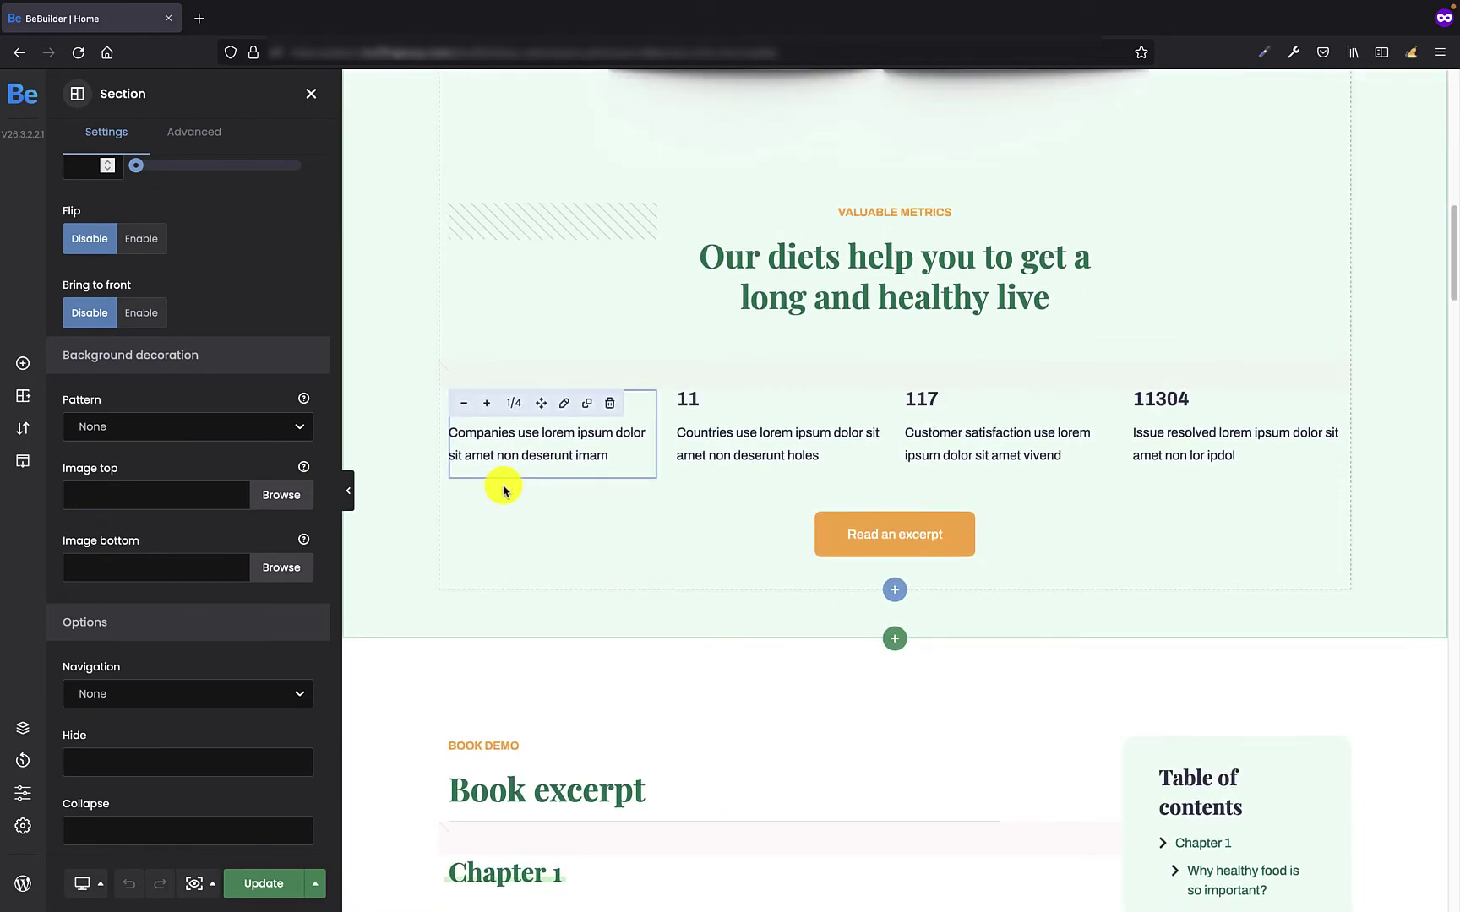